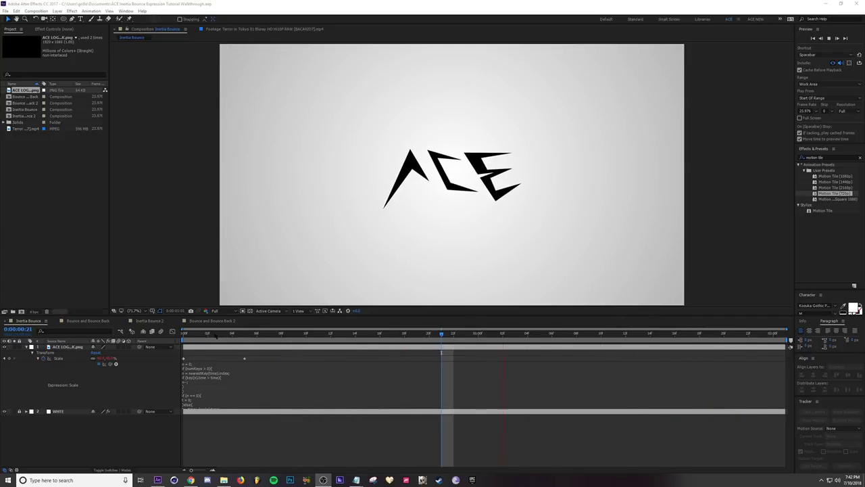
Open the Bounce and Bounce Back composition and preview its ball animation
{"action": "left_click", "coordinate": [89, 321]}
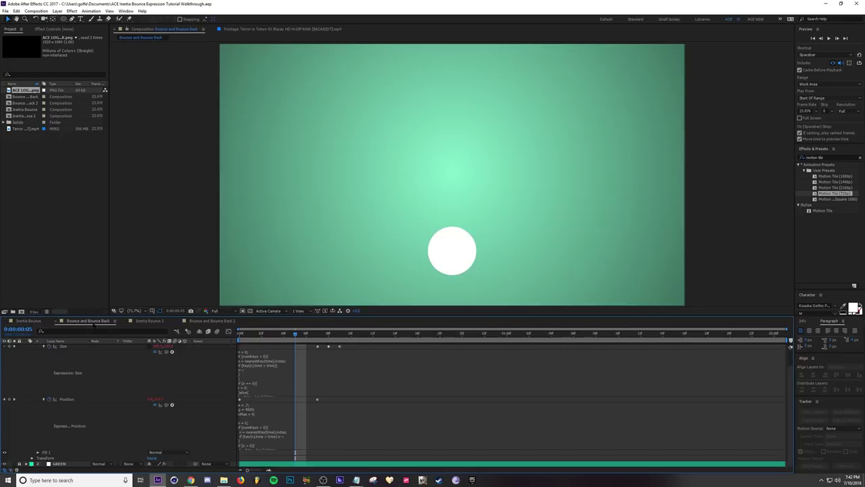
{"action": "left_click", "coordinate": [280, 334]}
{"action": "left_click", "coordinate": [295, 334]}
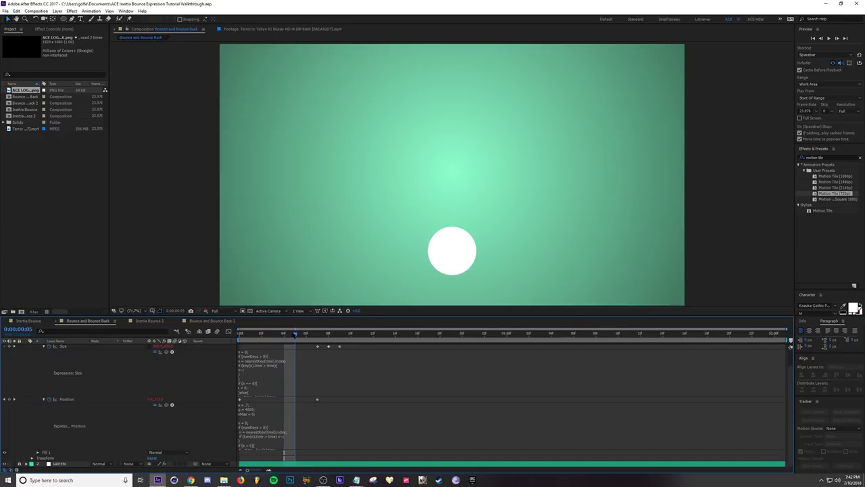
{"action": "key", "text": "space"}
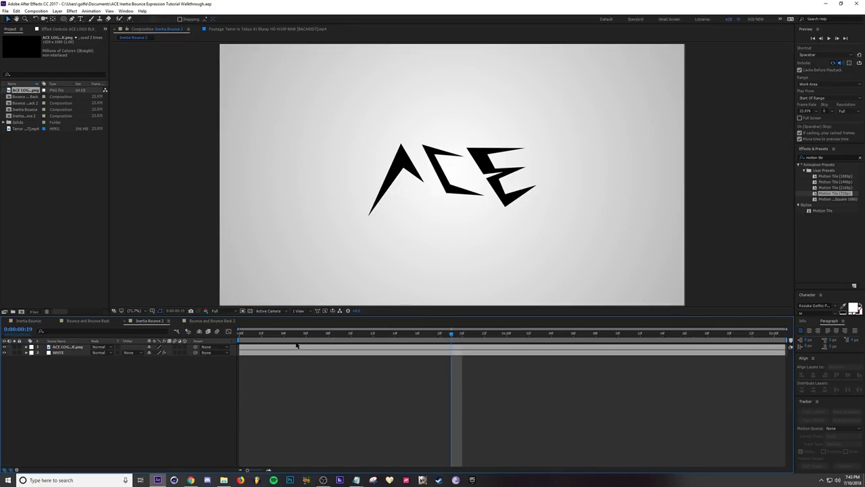
In the Inertia Bounce 2 composition, keyframe the ACE logo's Scale at frame 10 and set it to 0% at the first frame
{"action": "left_click_drag", "start_coordinate": [295, 332], "coordinate": [262, 332]}
{"action": "left_click", "coordinate": [247, 346]}
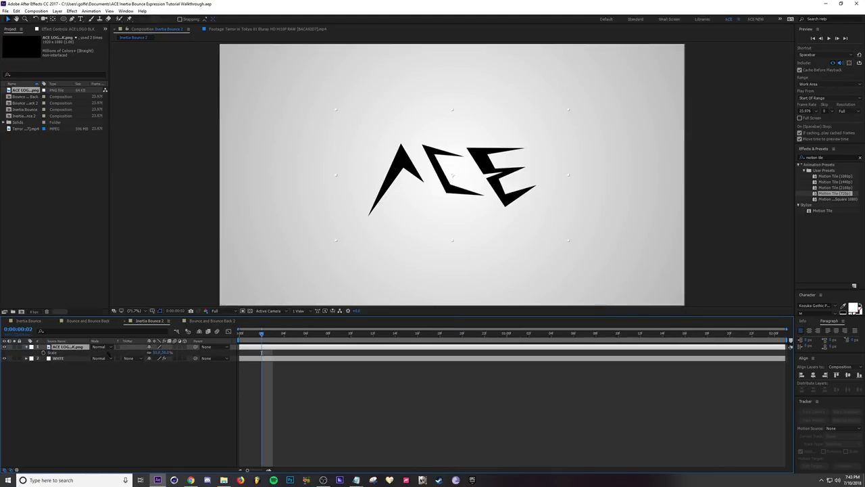
{"action": "key", "text": "s"}
{"action": "key", "text": "Home"}
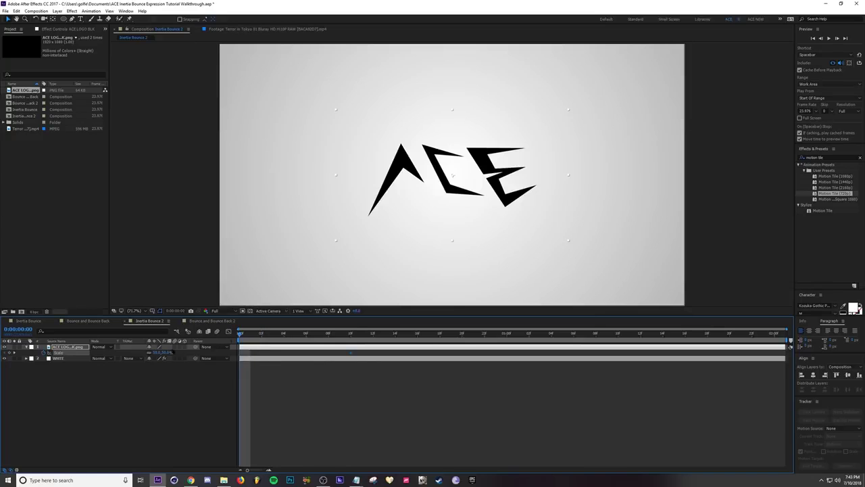
{"action": "left_click", "coordinate": [166, 352]}
{"action": "type", "text": "0"}
{"action": "key", "text": "Return"}
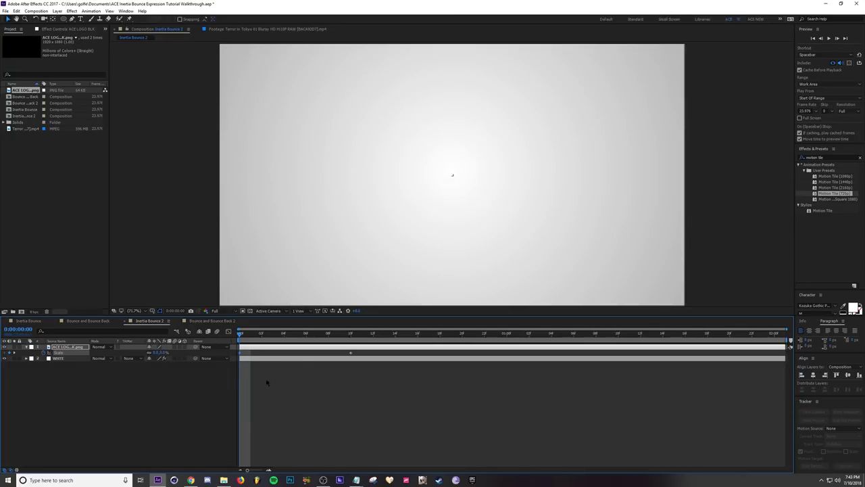
Preview the logo's scale-up and move its ending Scale keyframe to frame 7
{"action": "key", "text": "space"}
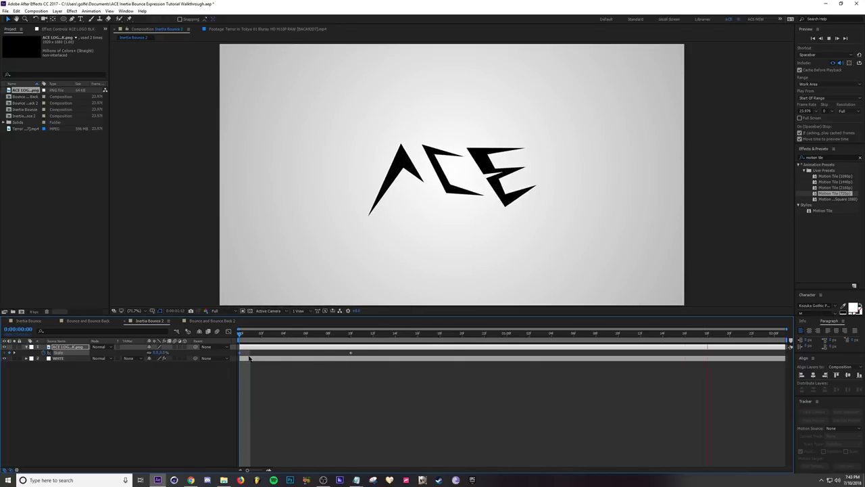
{"action": "key", "text": "space"}
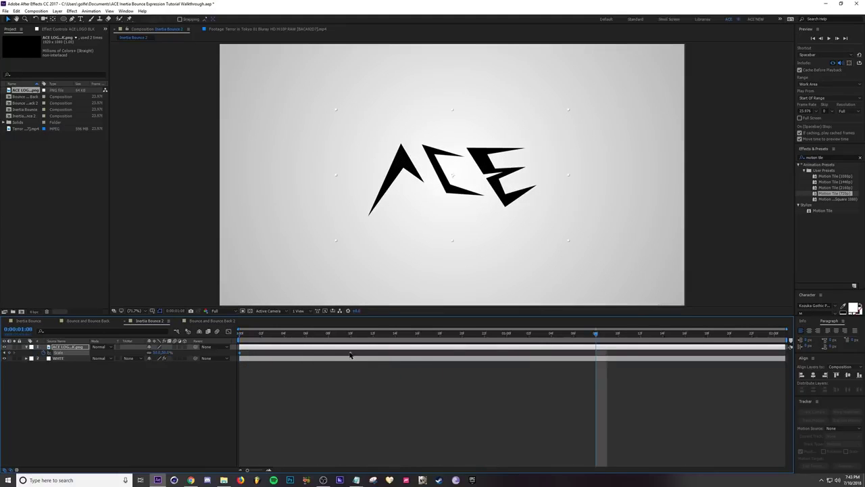
{"action": "left_click", "coordinate": [308, 338]}
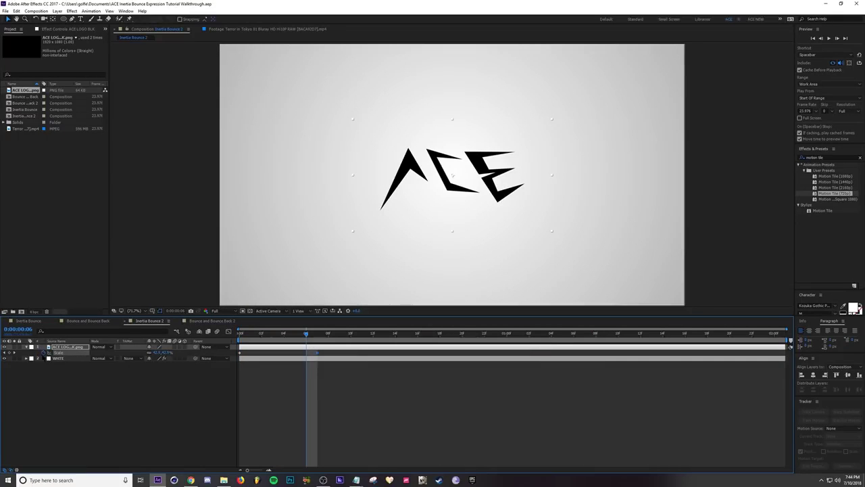
Add an expression to the ACE logo's Scale, using the Inertial Bounce code copied from the Google Docs page in Chrome
{"action": "left_click", "coordinate": [43, 352], "text": "alt"}
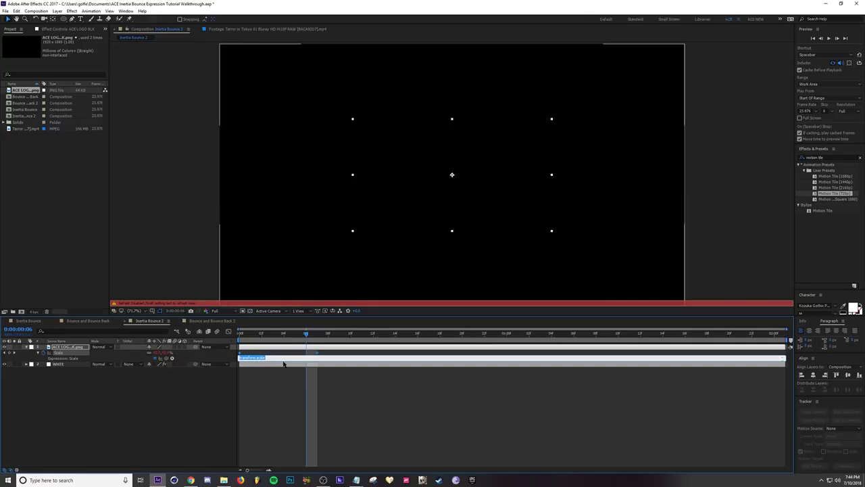
{"action": "left_click_drag", "start_coordinate": [282, 360], "coordinate": [288, 425]}
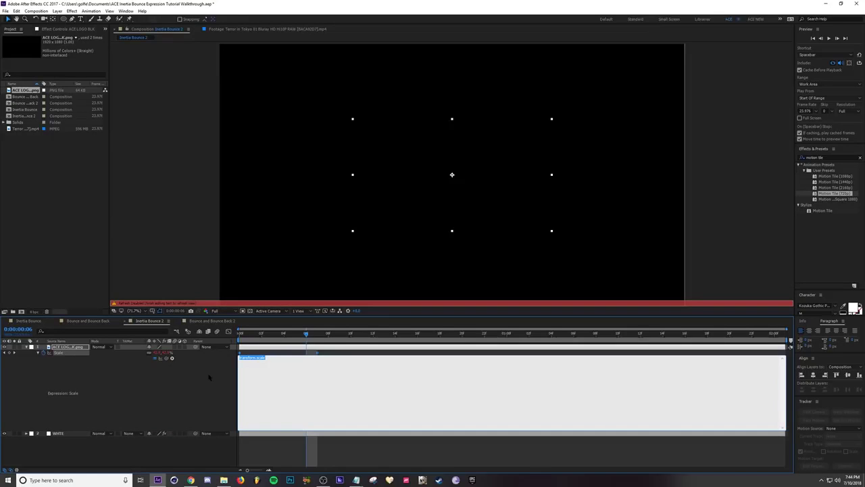
{"action": "left_click", "coordinate": [190, 480]}
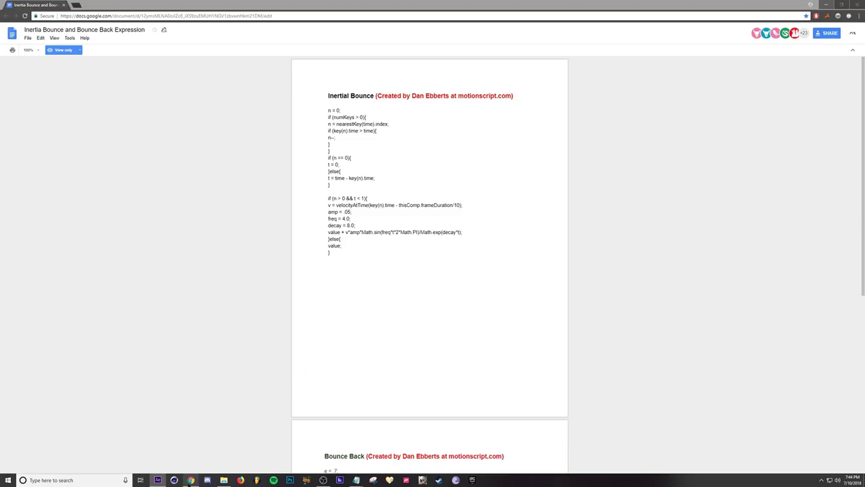
{"action": "left_click_drag", "start_coordinate": [327, 109], "coordinate": [390, 252]}
{"action": "key", "text": "ctrl+c"}
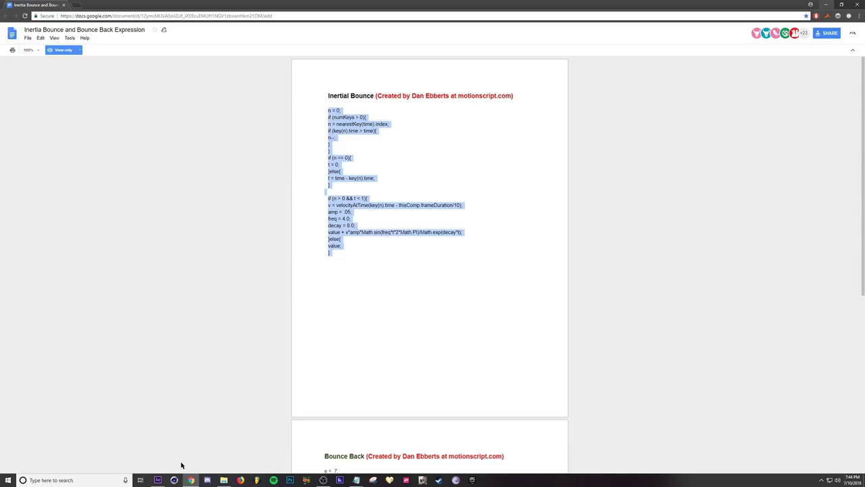
{"action": "left_click", "coordinate": [157, 480]}
{"action": "left_click", "coordinate": [263, 363]}
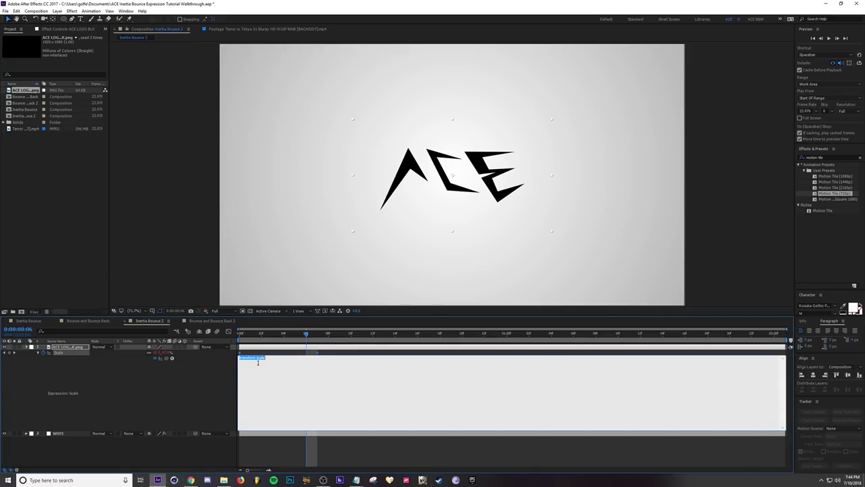
{"action": "key", "text": "ctrl+v"}
{"action": "left_click", "coordinate": [177, 387]}
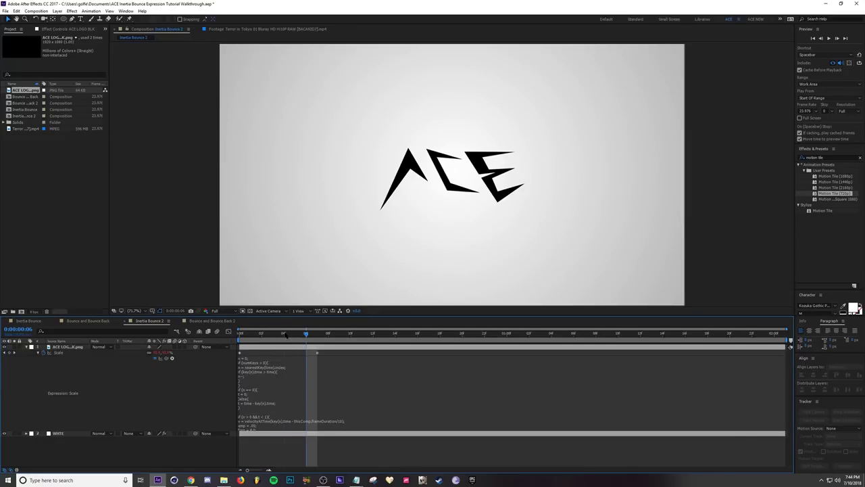
Preview the logo's bounce animation from the first frame
{"action": "left_click_drag", "start_coordinate": [274, 336], "coordinate": [244, 338]}
{"action": "key", "text": "space"}
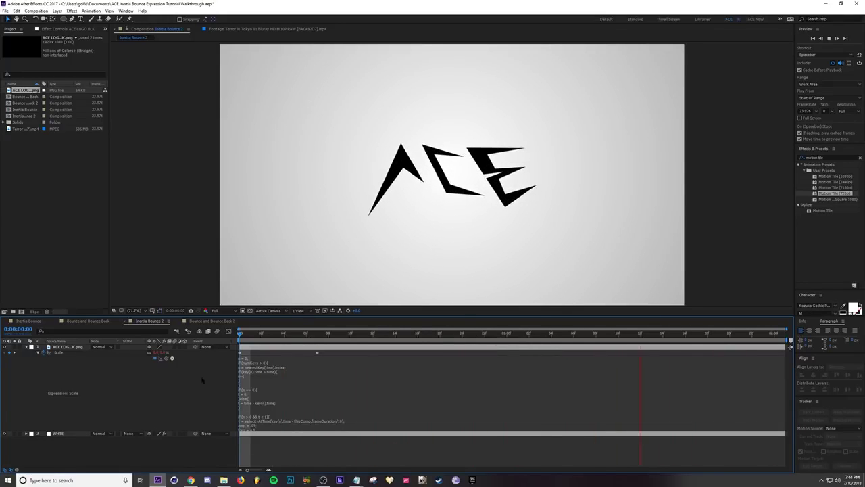
{"action": "key", "text": "space"}
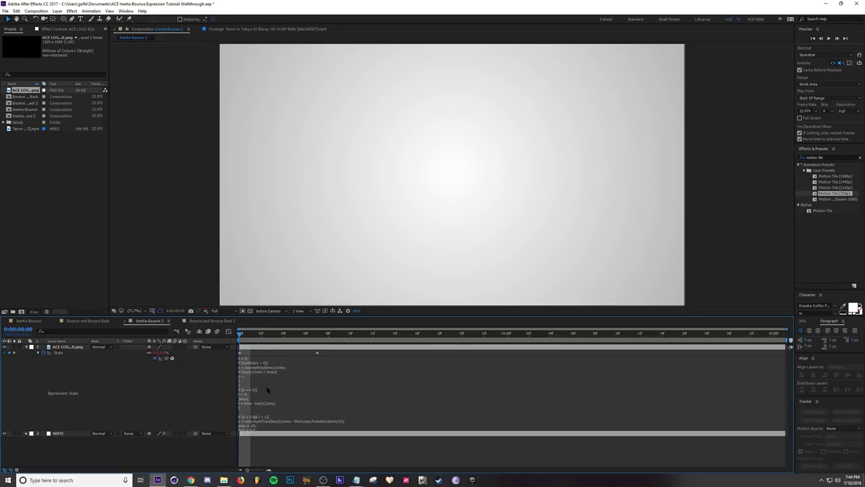
Set decay to 4.0 in the logo's Scale expression and preview the bounce
{"action": "left_click", "coordinate": [268, 391]}
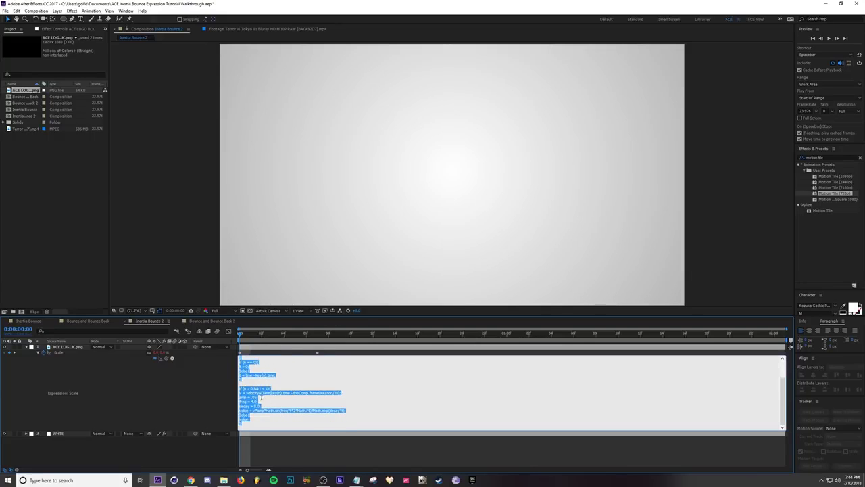
{"action": "left_click", "coordinate": [254, 404]}
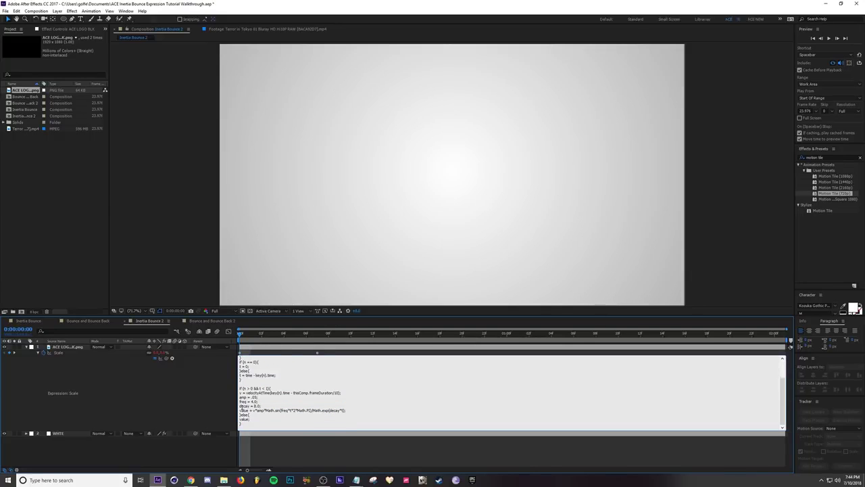
{"action": "left_click_drag", "start_coordinate": [256, 406], "coordinate": [255, 410]}
{"action": "left_click", "coordinate": [255, 411]}
{"action": "left_click", "coordinate": [160, 386]}
{"action": "key", "text": "space"}
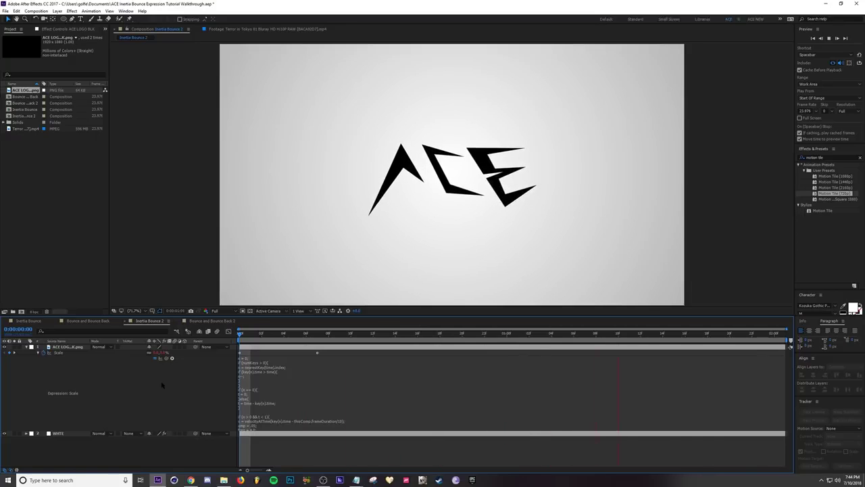
Try a different amp value in the logo's Scale expression and preview the bounce
{"action": "left_click", "coordinate": [248, 400]}
{"action": "left_click", "coordinate": [258, 402]}
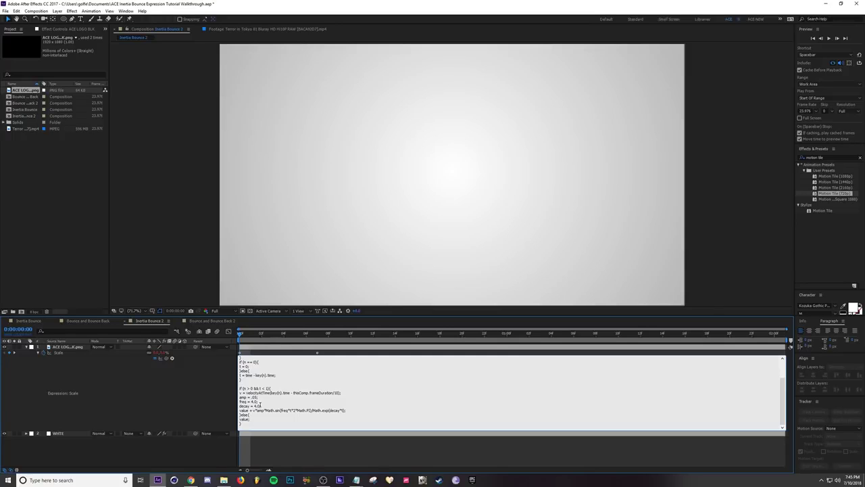
{"action": "type", "text": "1"}
{"action": "left_click", "coordinate": [143, 394]}
{"action": "key", "text": "space"}
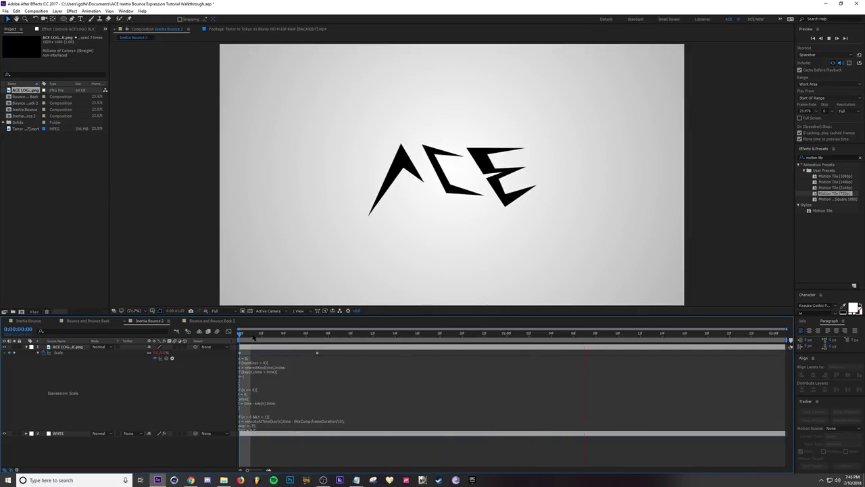
Set amp back to .05 and freq to 10.0 in the logo's Scale expression, and preview the bounce
{"action": "left_click", "coordinate": [265, 401]}
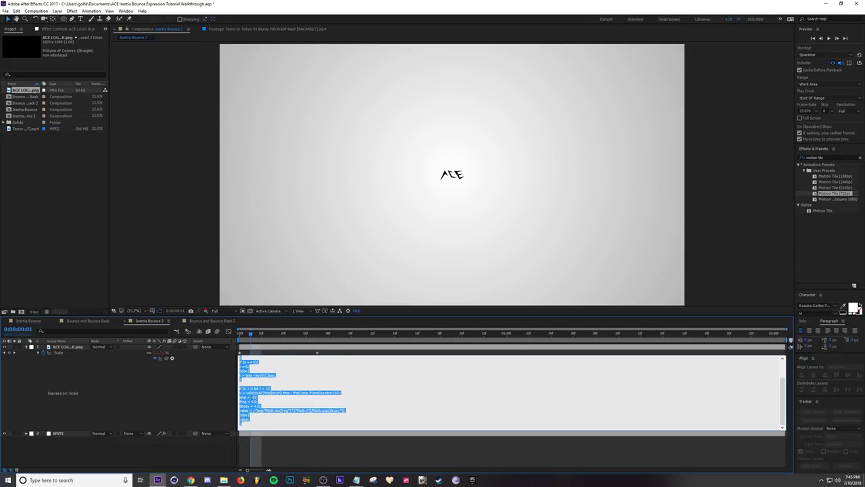
{"action": "left_click", "coordinate": [255, 398]}
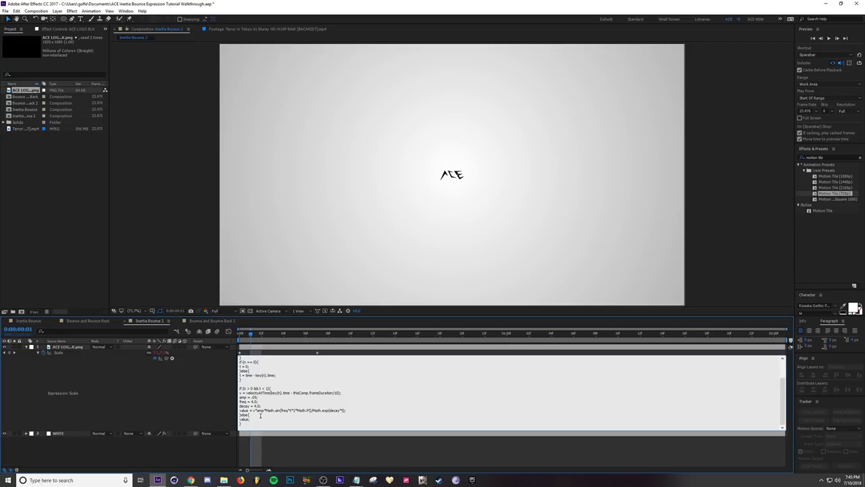
{"action": "left_click", "coordinate": [182, 396]}
{"action": "key", "text": "space"}
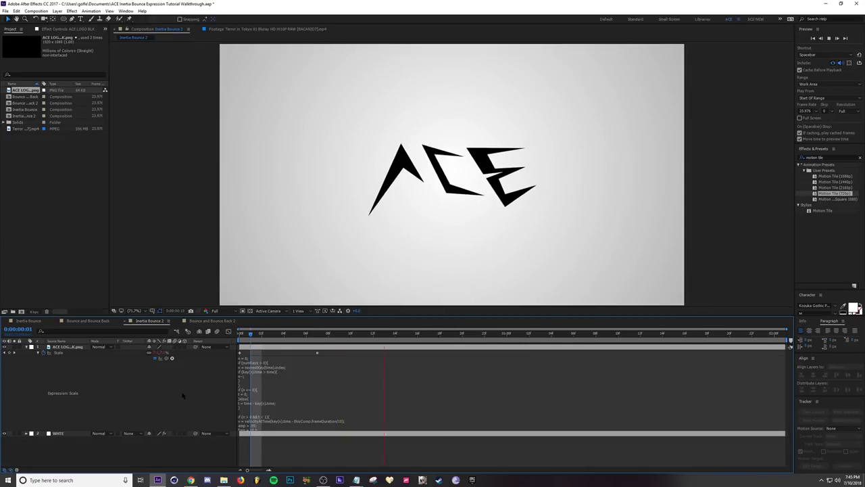
Set decay to 7.0 in the logo's Scale expression and preview the resulting bounce
{"action": "left_click", "coordinate": [267, 406]}
{"action": "scroll", "coordinate": [264, 407], "scroll_direction": "down", "scroll_amount": 2}
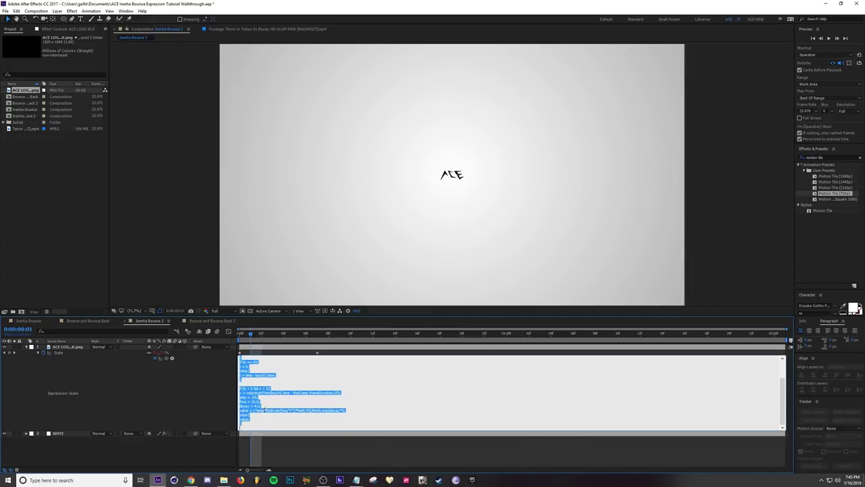
{"action": "left_click", "coordinate": [269, 420]}
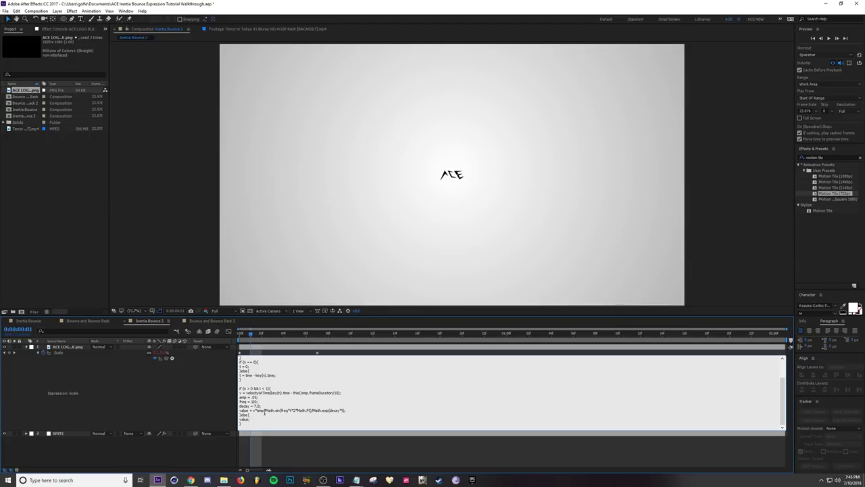
{"action": "left_click", "coordinate": [209, 401]}
{"action": "key", "text": "space"}
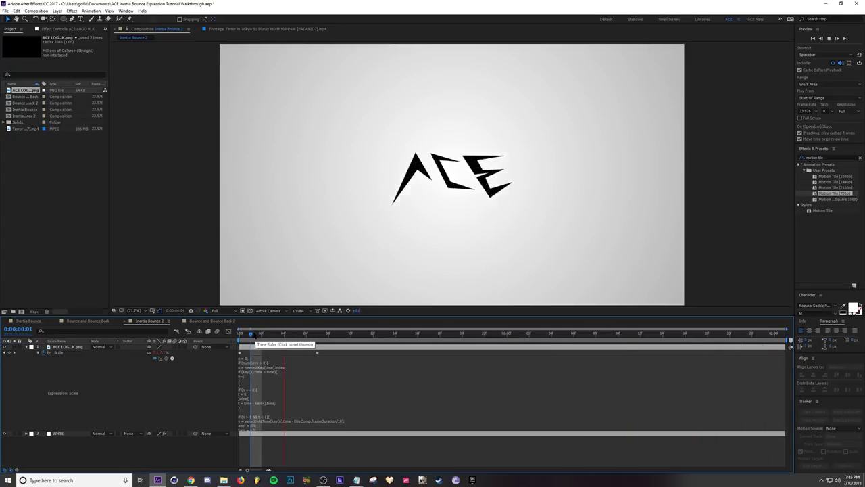
Open the Bounce and Bounce Back 2 composition and add an empty shape layer
{"action": "left_click", "coordinate": [240, 334]}
{"action": "left_click", "coordinate": [212, 321]}
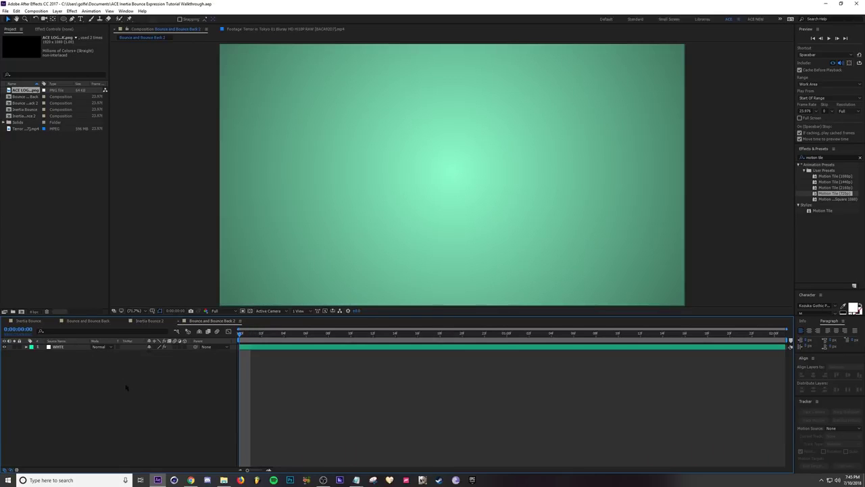
{"action": "right_click", "coordinate": [109, 370]}
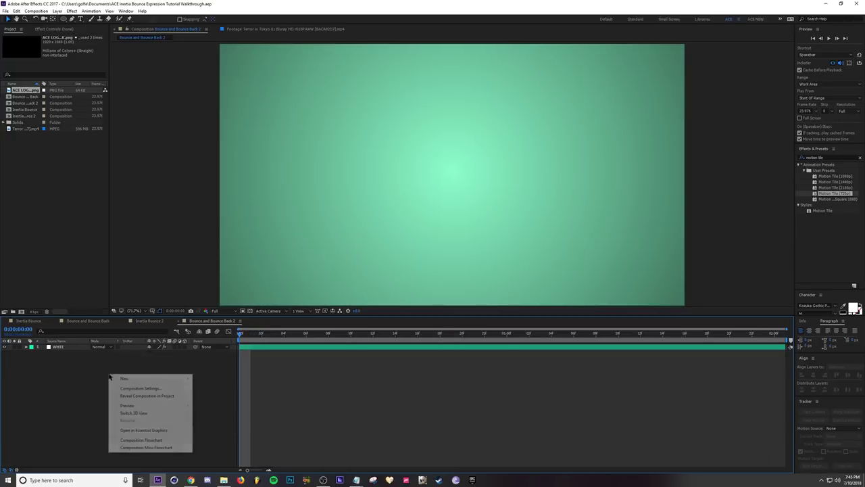
{"action": "mouse_move", "coordinate": [143, 384]}
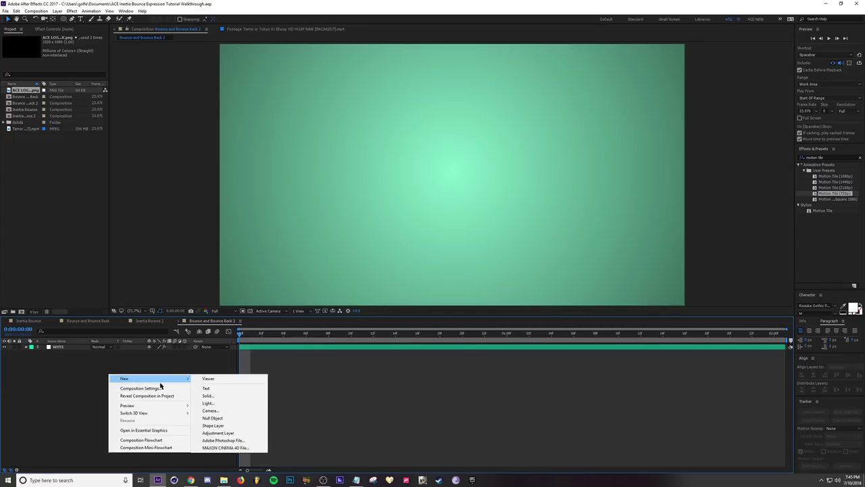
{"action": "left_click", "coordinate": [229, 425]}
Expand the new shape layer and add an Ellipse path to its contents
{"action": "left_click", "coordinate": [78, 347]}
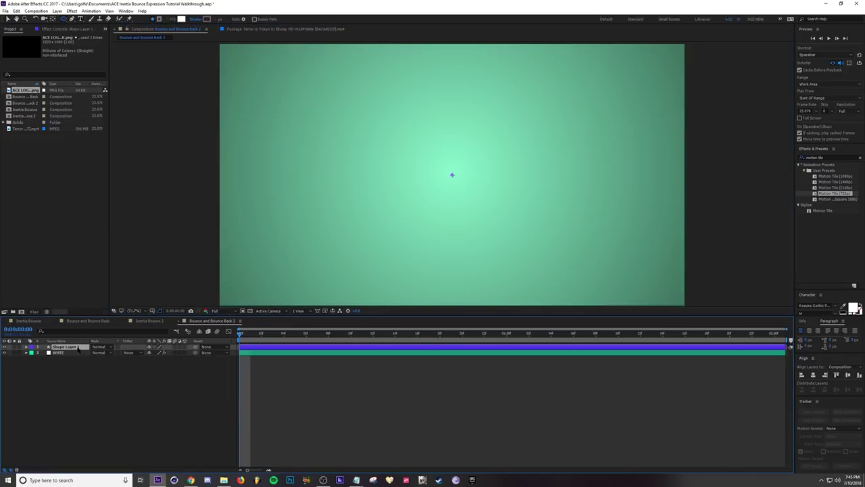
{"action": "left_click", "coordinate": [26, 347]}
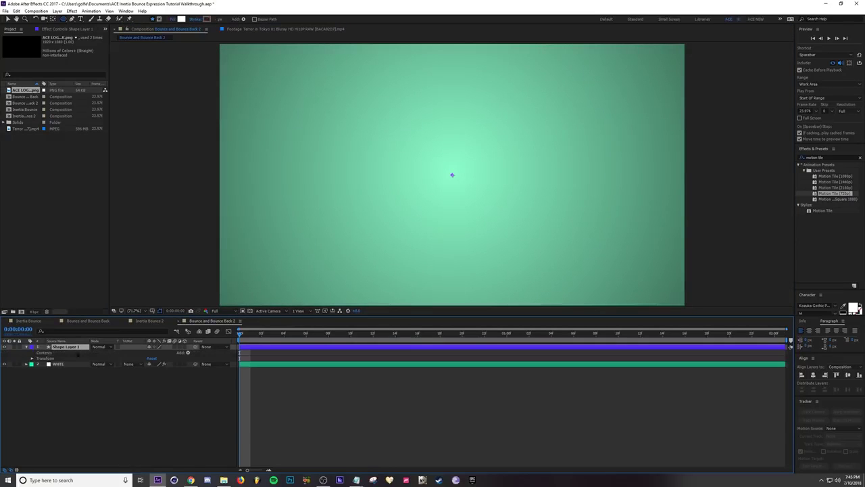
{"action": "left_click", "coordinate": [189, 352]}
{"action": "left_click", "coordinate": [189, 352]}
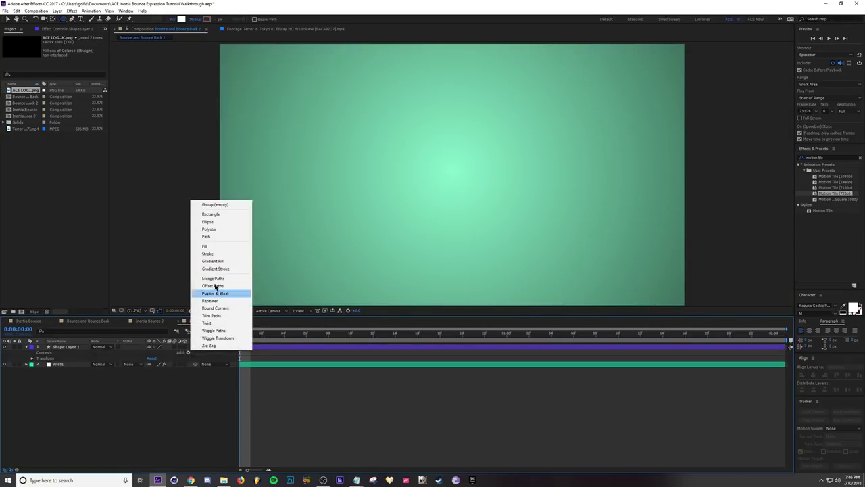
{"action": "left_click", "coordinate": [207, 222]}
Add a Fill to the shape layer's contents and set the fill colour to white
{"action": "left_click", "coordinate": [188, 352]}
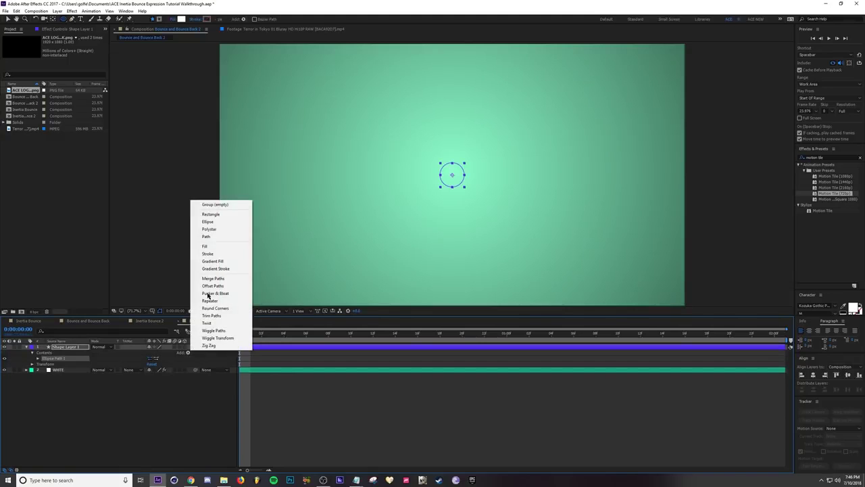
{"action": "left_click", "coordinate": [207, 252]}
{"action": "left_click", "coordinate": [189, 353]}
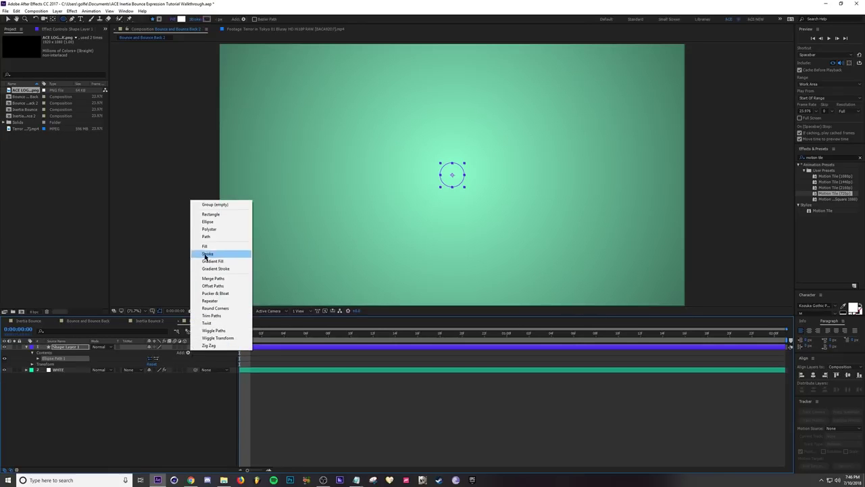
{"action": "left_click", "coordinate": [206, 246]}
{"action": "left_click", "coordinate": [181, 19]}
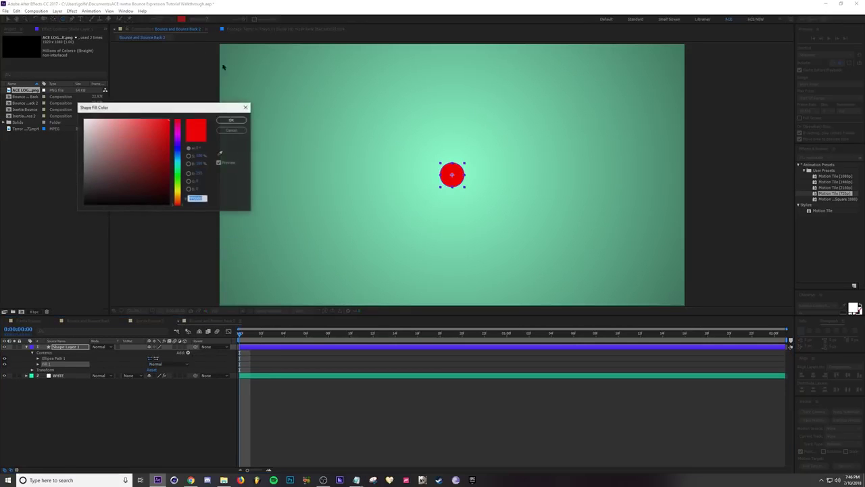
{"action": "left_click", "coordinate": [84, 119]}
{"action": "left_click", "coordinate": [229, 120]}
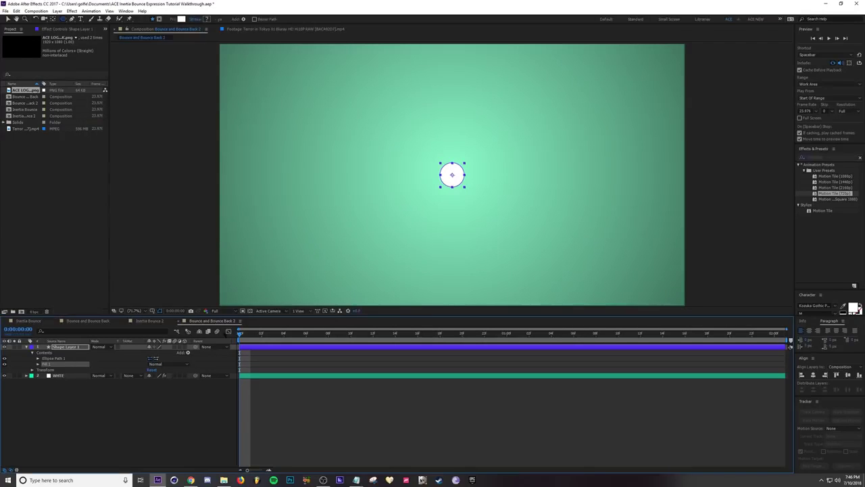
Set the Ellipse Path's size to 200, deselect the layer and switch to the Selection tool
{"action": "left_click", "coordinate": [39, 358]}
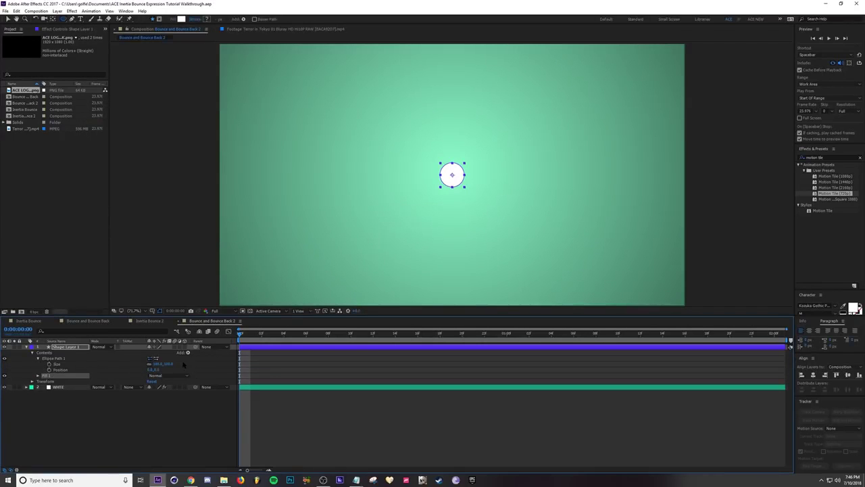
{"action": "type", "text": "200"}
{"action": "key", "text": "Return"}
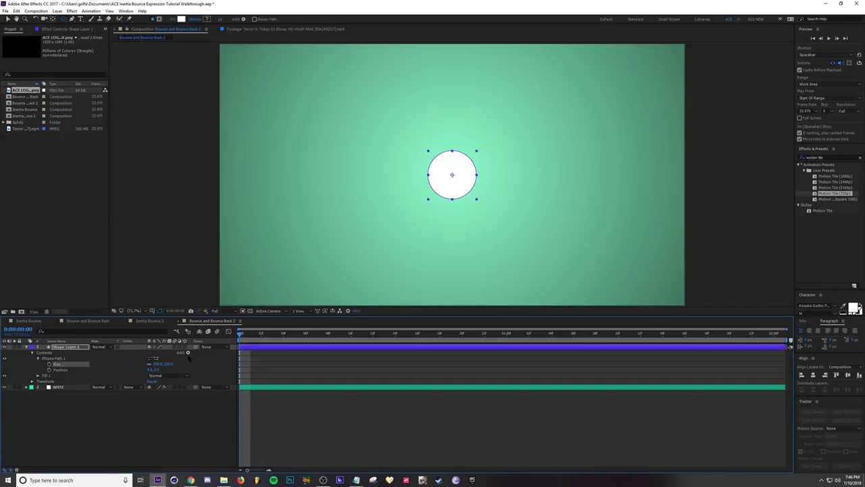
{"action": "left_click", "coordinate": [203, 367]}
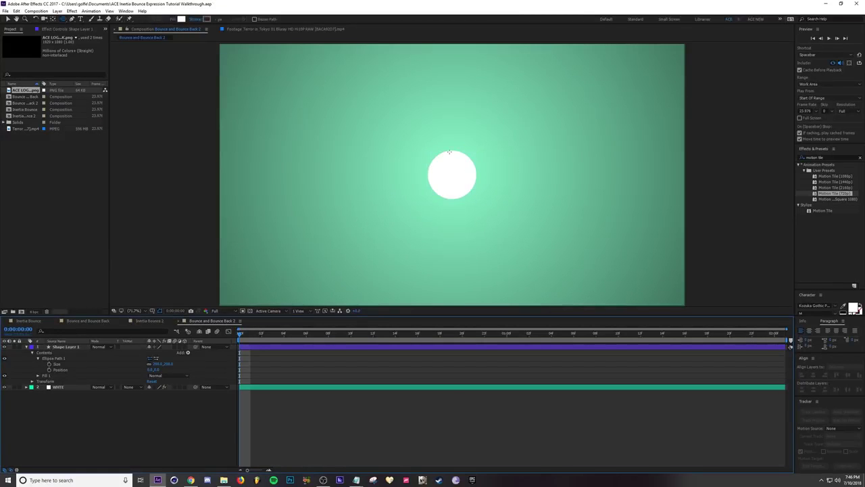
{"action": "key", "text": "v"}
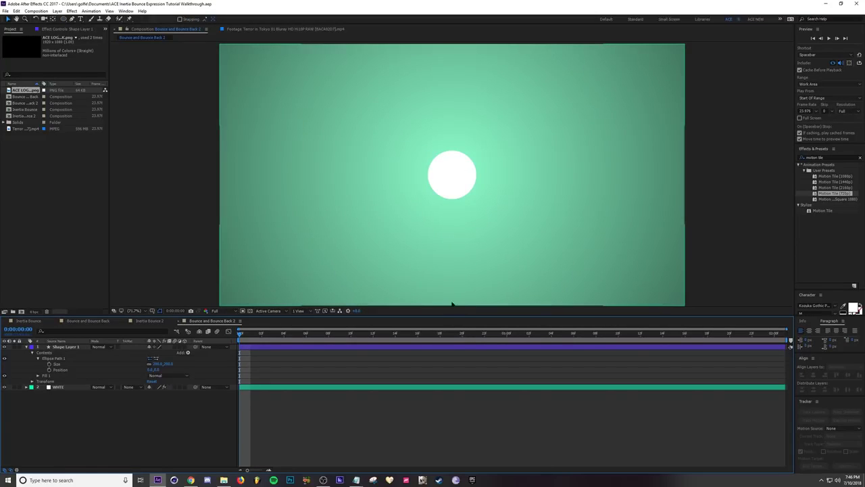
Keyframe the Ellipse Path's Position at frame 0, and at frame 16 lower the ellipse to the bottom edge of the frame
{"action": "left_click", "coordinate": [445, 195]}
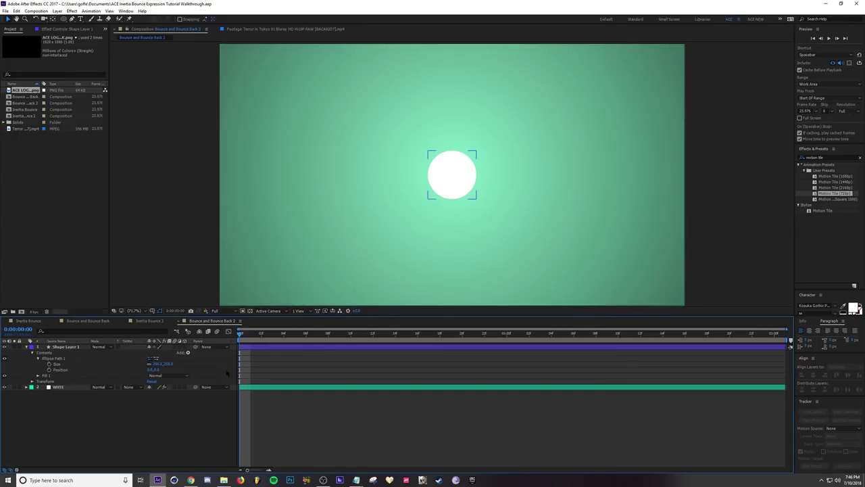
{"action": "left_click", "coordinate": [66, 370]}
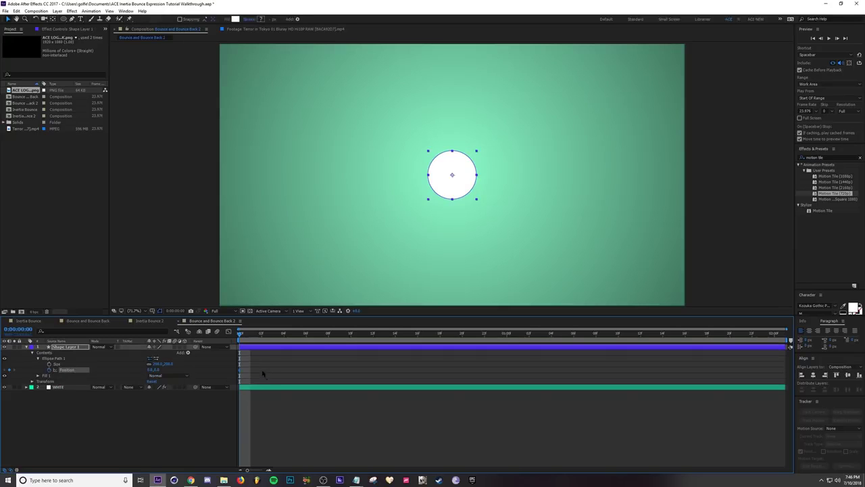
{"action": "left_click_drag", "start_coordinate": [244, 336], "coordinate": [419, 347]}
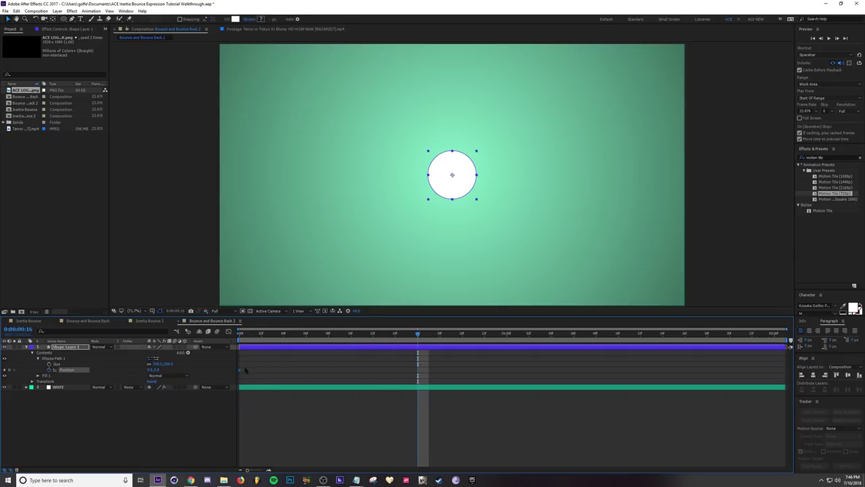
{"action": "left_click_drag", "start_coordinate": [157, 372], "coordinate": [301, 377]}
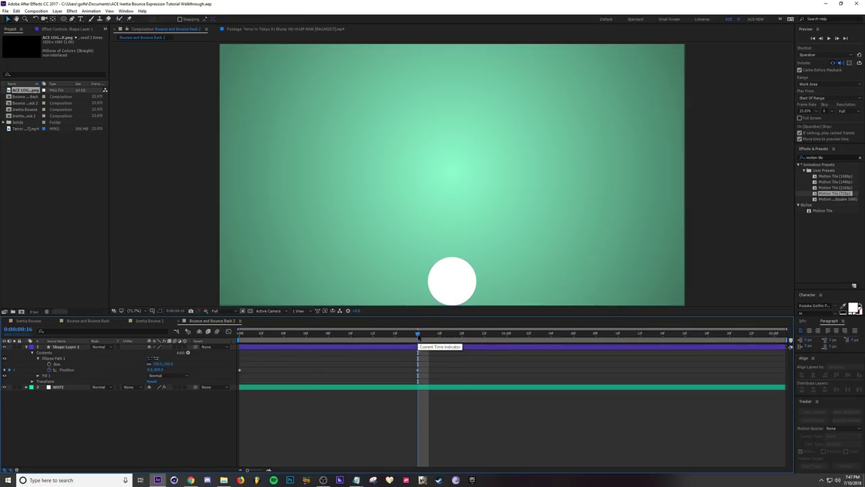
Speed up the ellipse's drop by moving its second Position keyframe to frame 10, previewing the motion before and after
{"action": "left_click_drag", "start_coordinate": [417, 337], "coordinate": [314, 339]}
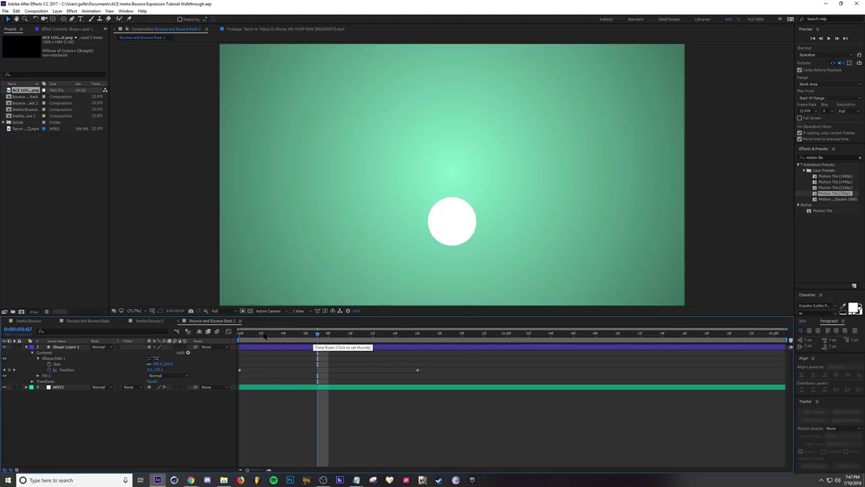
{"action": "key", "text": "space"}
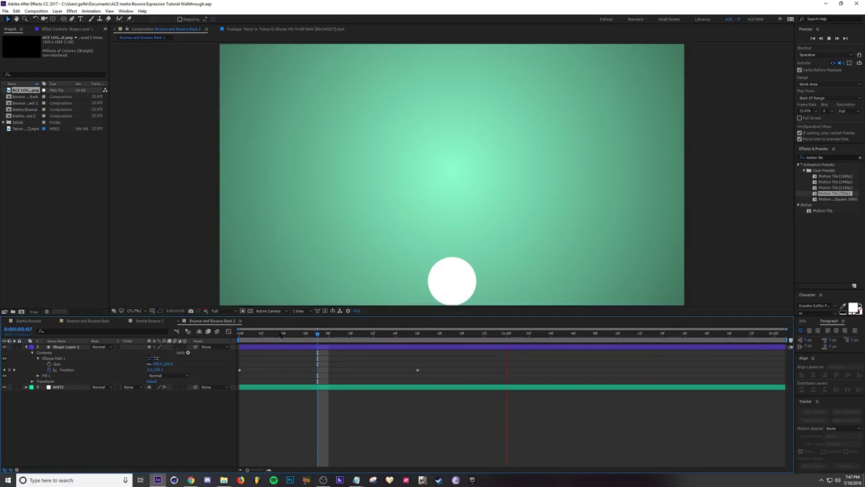
{"action": "key", "text": "space"}
{"action": "left_click_drag", "start_coordinate": [419, 372], "coordinate": [349, 373]}
{"action": "left_click", "coordinate": [344, 362]}
{"action": "key", "text": "space"}
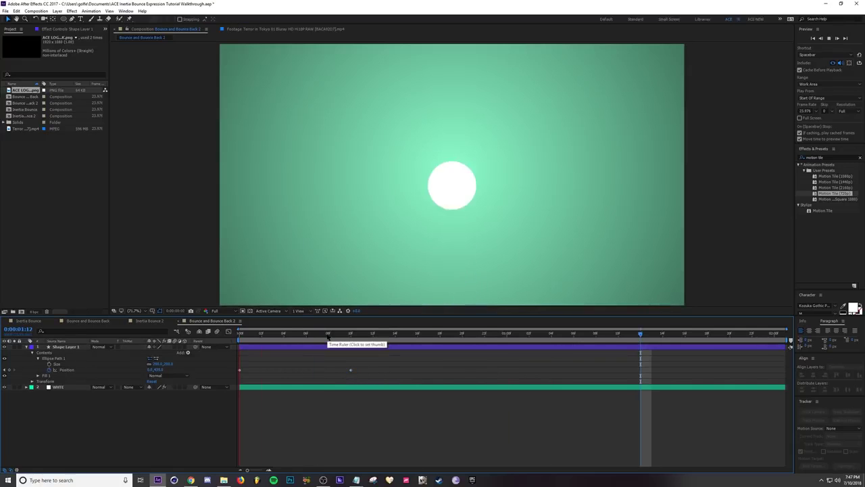
Switch to the Google Docs expression document and copy the entire Bounce Back expression
{"action": "key", "text": "alt+Tab"}
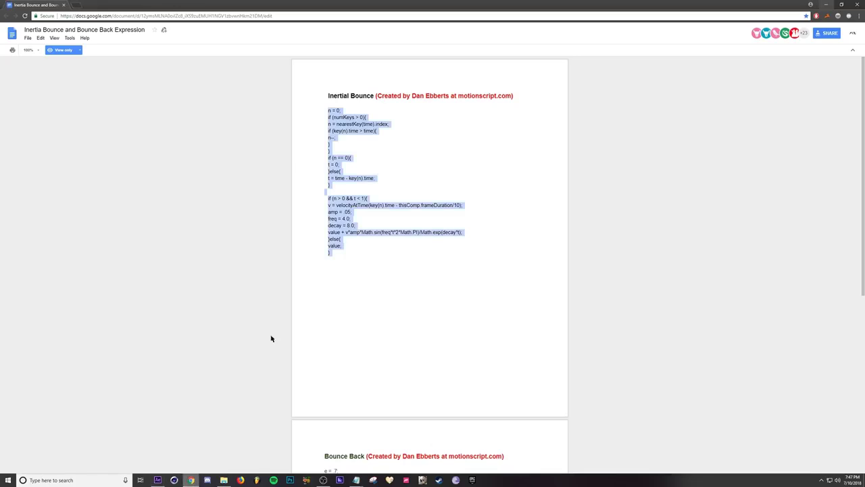
{"action": "scroll", "coordinate": [417, 276], "scroll_direction": "down", "scroll_amount": 5}
{"action": "scroll", "coordinate": [442, 274], "scroll_direction": "up", "scroll_amount": 1}
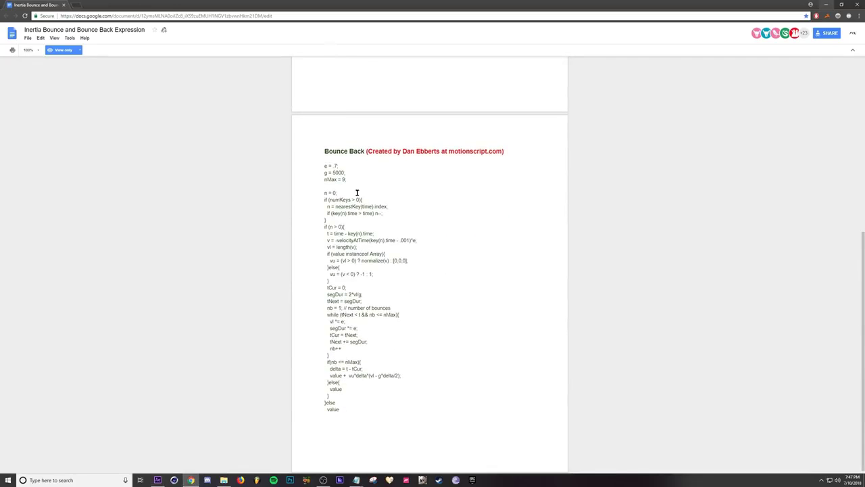
{"action": "left_click_drag", "start_coordinate": [323, 166], "coordinate": [366, 412]}
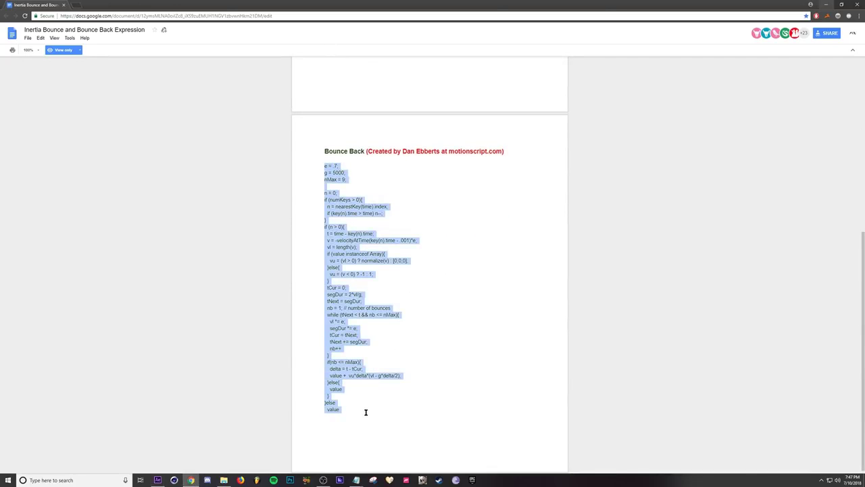
Return to After Effects, paste the Bounce Back expression onto the Ellipse Path's Position, and enlarge the expression area to show more code
{"action": "left_click", "coordinate": [158, 480]}
{"action": "left_click", "coordinate": [54, 370]}
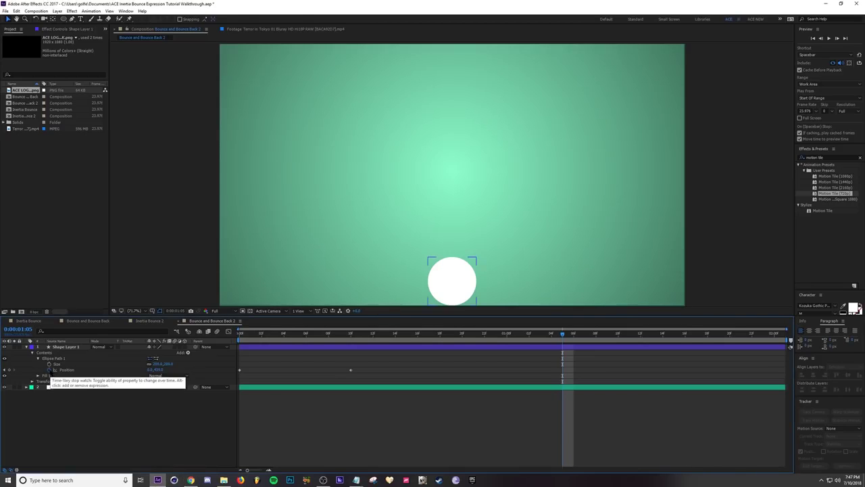
{"action": "left_click", "coordinate": [49, 370], "text": "alt"}
{"action": "key", "text": "ctrl+v"}
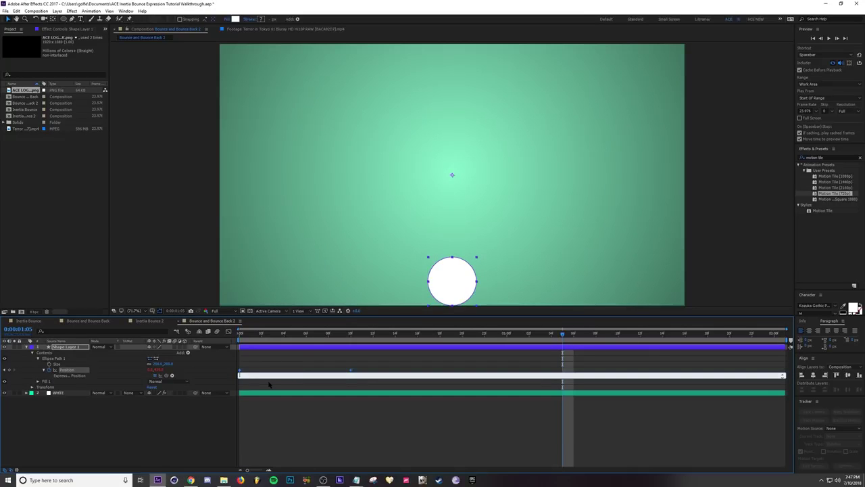
{"action": "left_click", "coordinate": [278, 370]}
{"action": "left_click", "coordinate": [290, 376]}
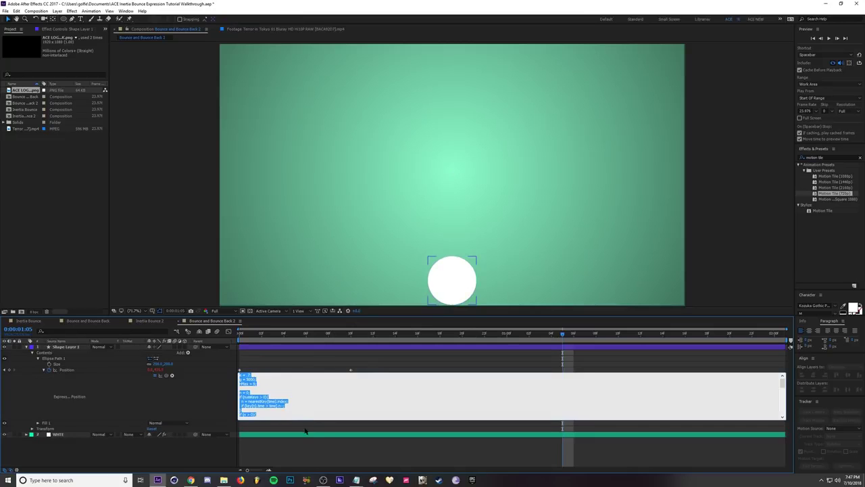
{"action": "left_click_drag", "start_coordinate": [308, 419], "coordinate": [308, 452]}
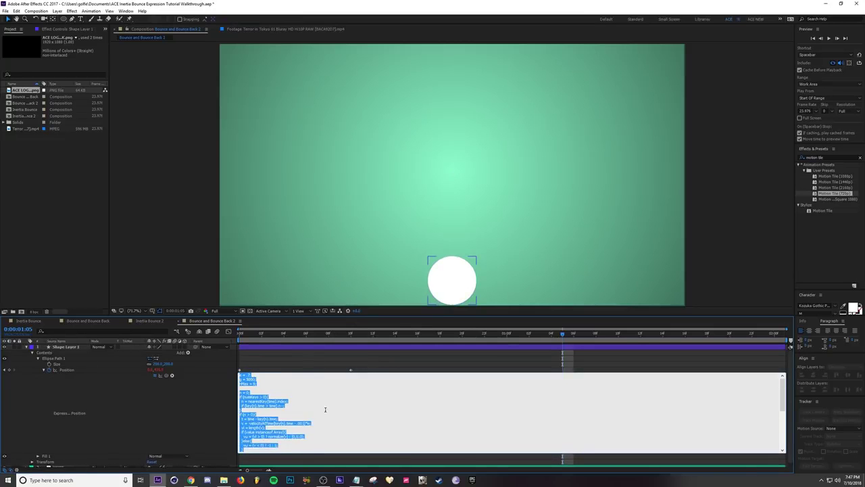
{"action": "left_click", "coordinate": [325, 410]}
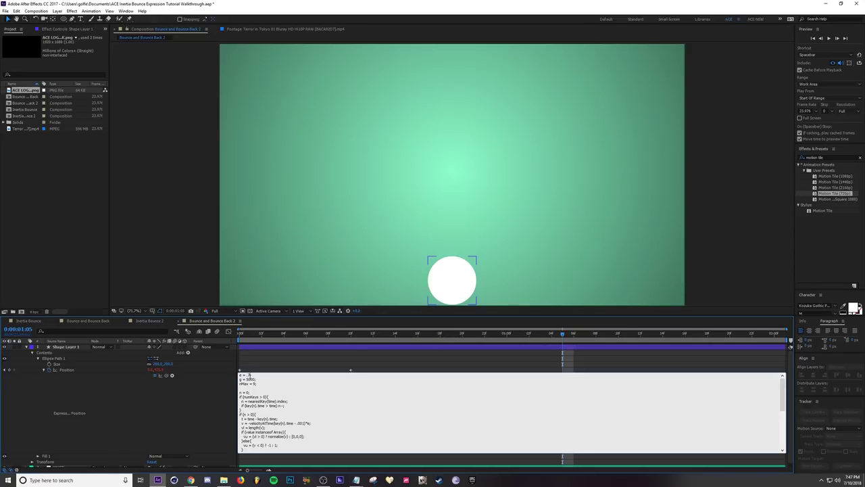
Scrub through the ellipse's drop around the second Position keyframe and preview the bounce back animation
{"action": "left_click", "coordinate": [292, 359]}
{"action": "left_click_drag", "start_coordinate": [291, 333], "coordinate": [273, 334]}
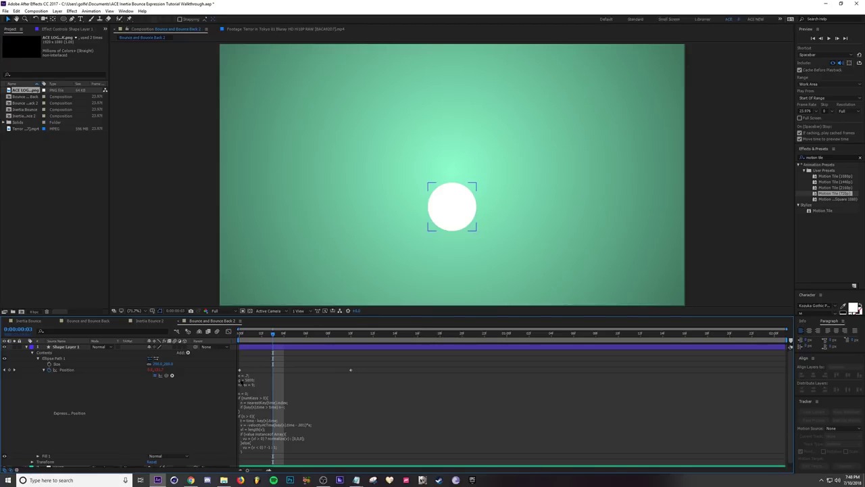
{"action": "left_click_drag", "start_coordinate": [273, 334], "coordinate": [358, 339]}
{"action": "left_click", "coordinate": [339, 337]}
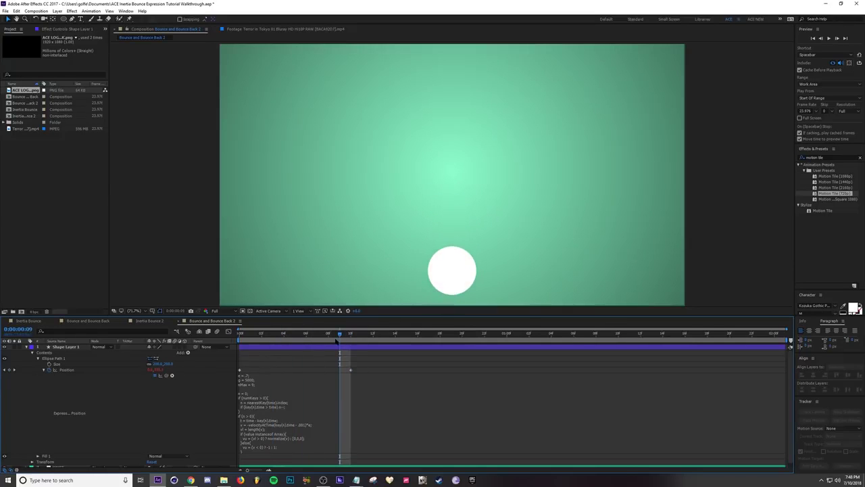
{"action": "key", "text": "space"}
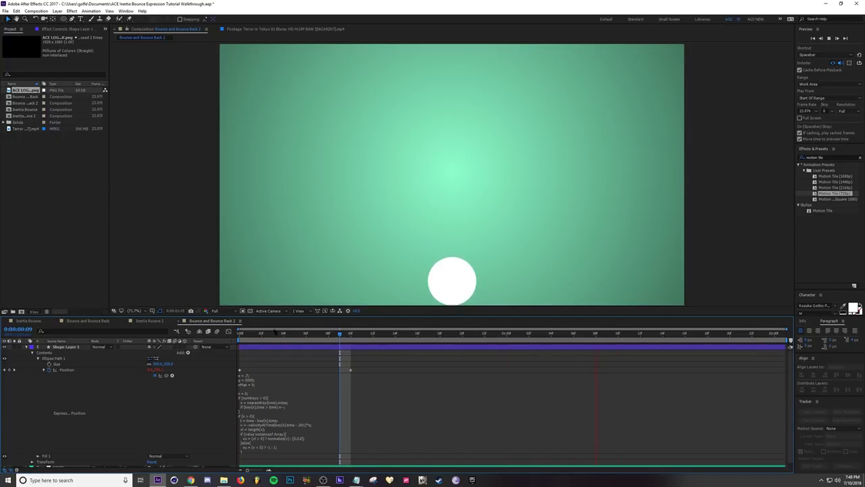
Set e to .4 in the ellipse's Position expression and preview the bounce
{"action": "left_click", "coordinate": [254, 378]}
{"action": "left_click", "coordinate": [251, 375]}
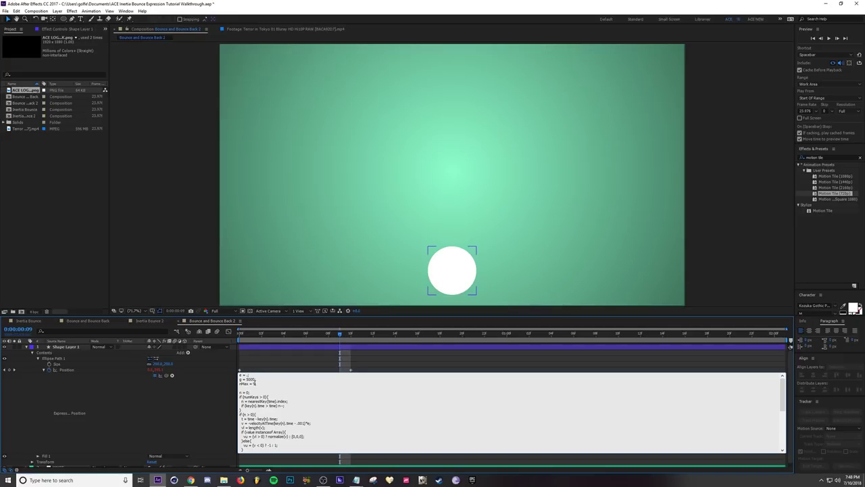
{"action": "left_click", "coordinate": [182, 404]}
{"action": "key", "text": "space"}
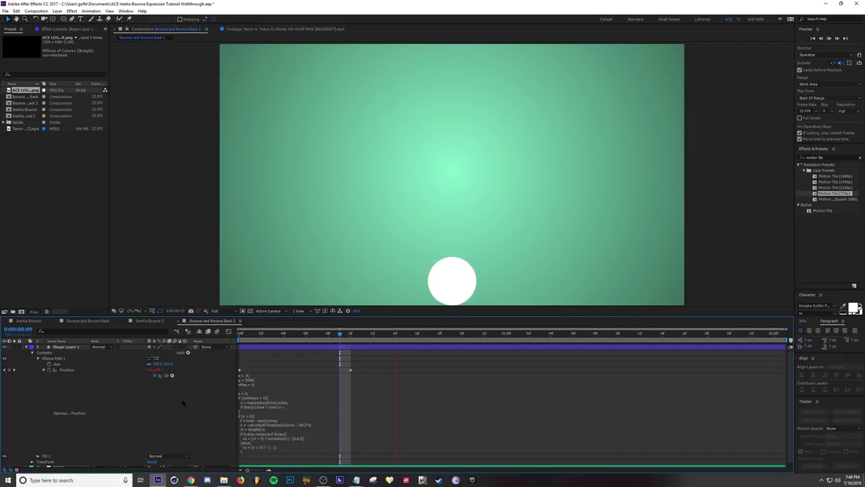
{"action": "key", "text": "space"}
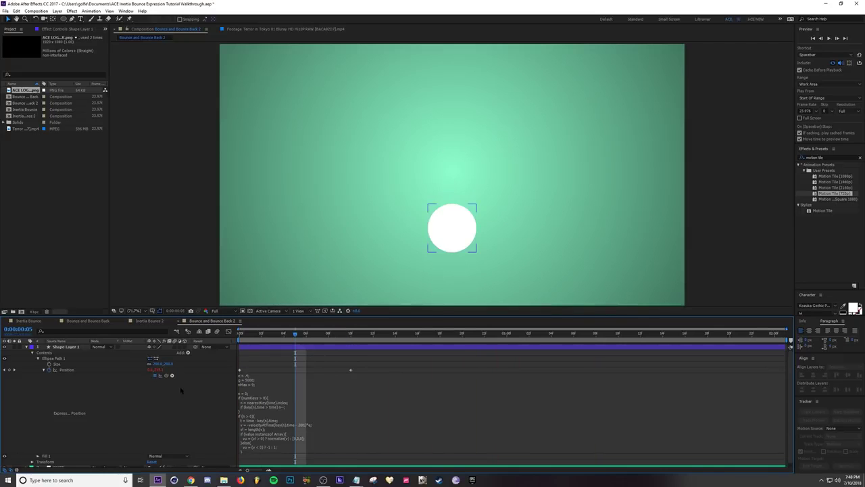
Raise the e value in the ellipse's Position expression and preview the stronger bounce
{"action": "left_click", "coordinate": [255, 387]}
{"action": "left_click", "coordinate": [248, 374]}
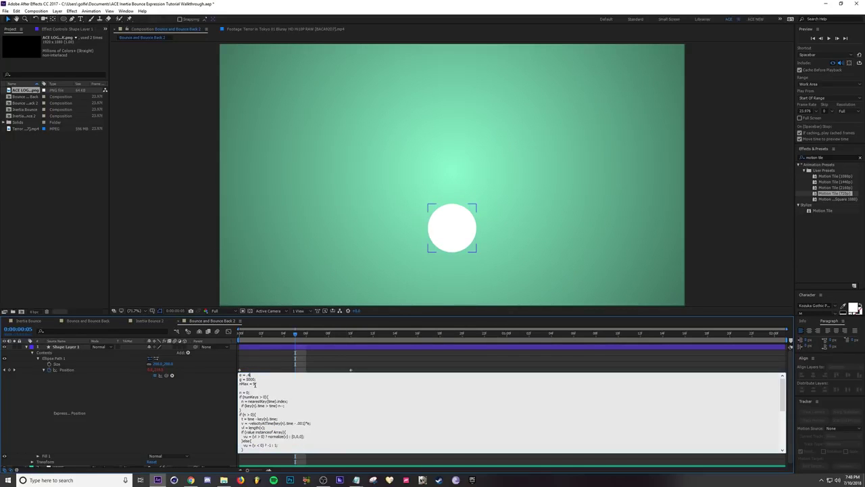
{"action": "left_click", "coordinate": [167, 397]}
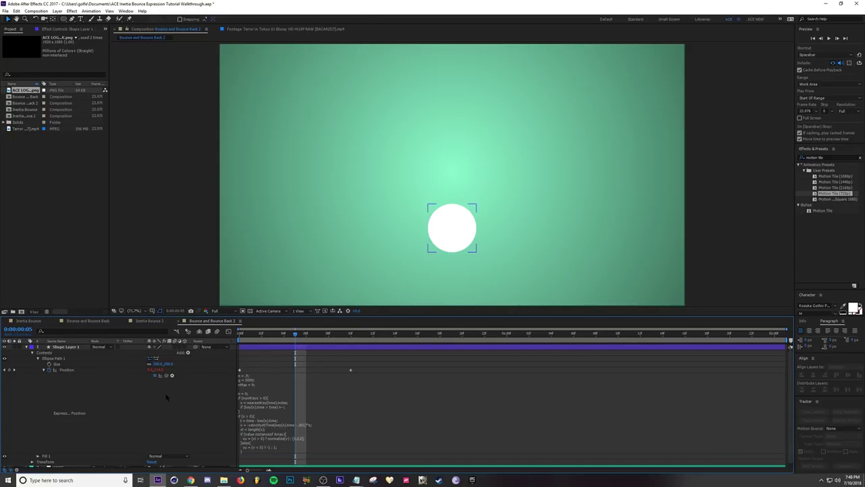
{"action": "key", "text": "space"}
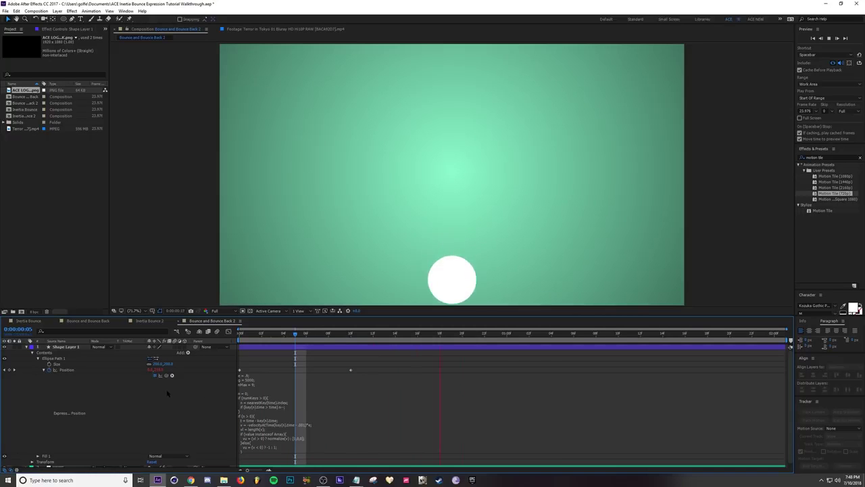
{"action": "key", "text": "space"}
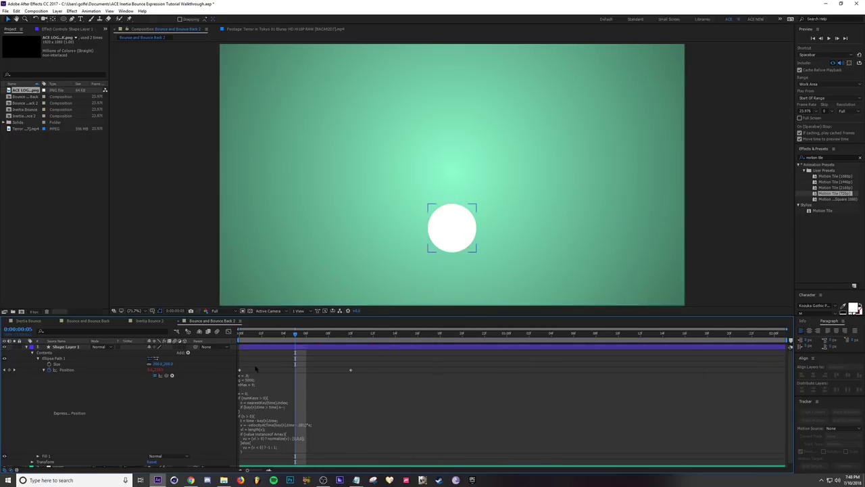
Set e back to .7 and g to 2000 in the ellipse's Position expression, and preview the bounce
{"action": "left_click", "coordinate": [249, 380]}
{"action": "left_click", "coordinate": [253, 384]}
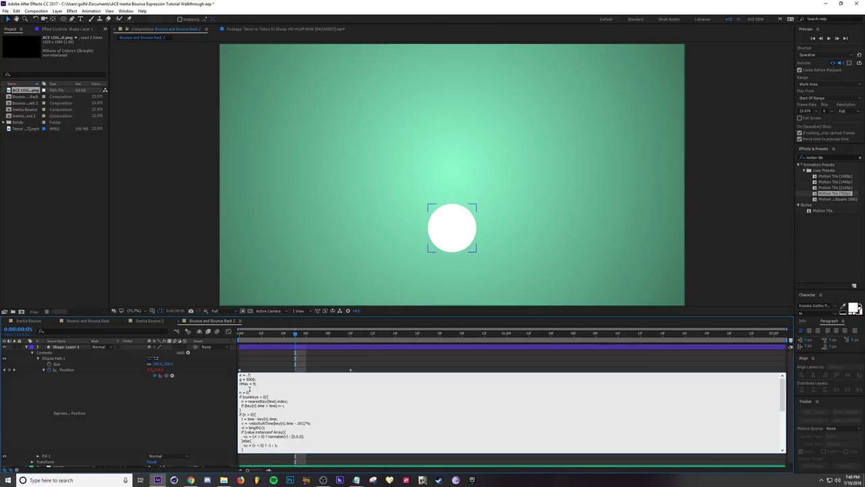
{"action": "left_click", "coordinate": [205, 406]}
{"action": "key", "text": "space"}
{"action": "left_click", "coordinate": [284, 335]}
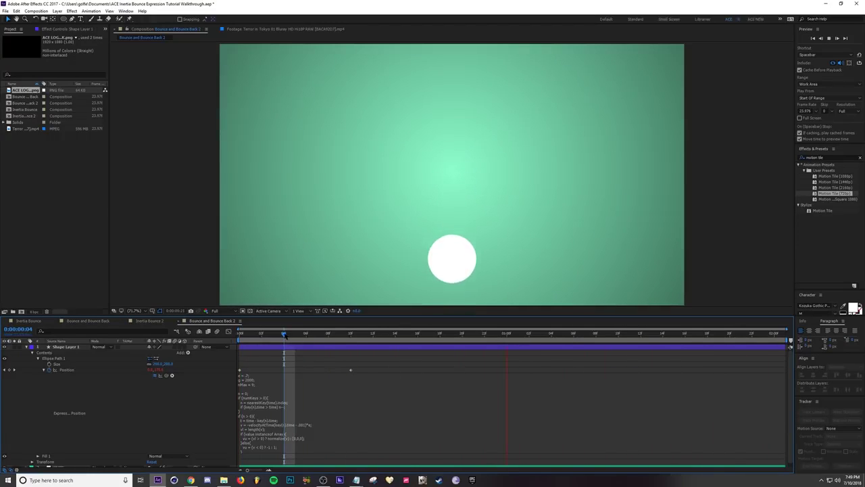
Change the g value in the ellipse's Position expression and preview the bounce
{"action": "key", "text": "space"}
{"action": "left_click", "coordinate": [247, 379]}
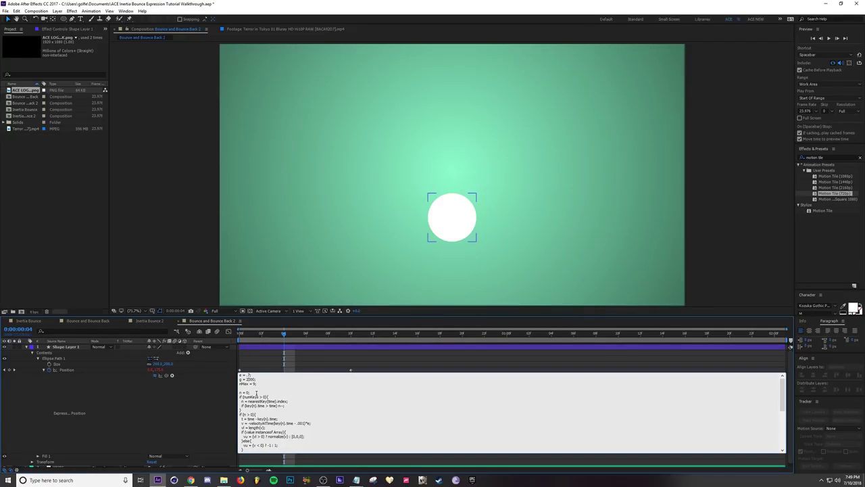
{"action": "left_click", "coordinate": [205, 411]}
{"action": "key", "text": "space"}
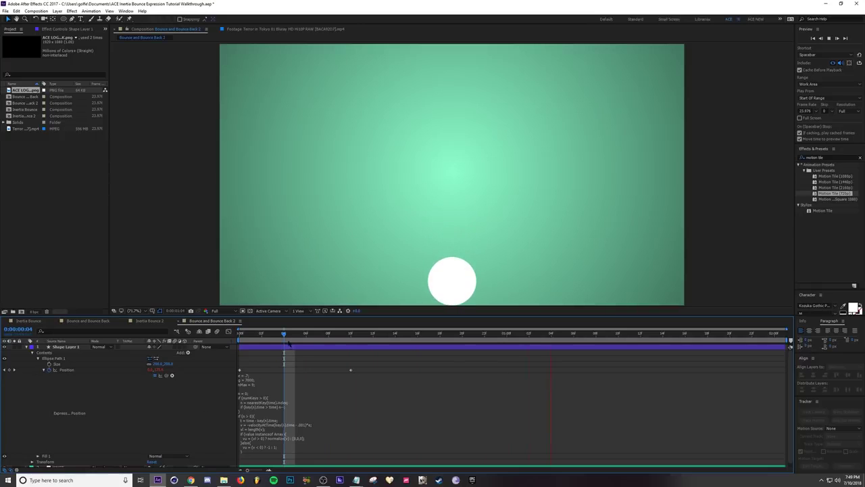
{"action": "left_click", "coordinate": [293, 334]}
Set g to 5000 in the ellipse's Position expression
{"action": "left_click", "coordinate": [246, 382]}
{"action": "left_click", "coordinate": [247, 379]}
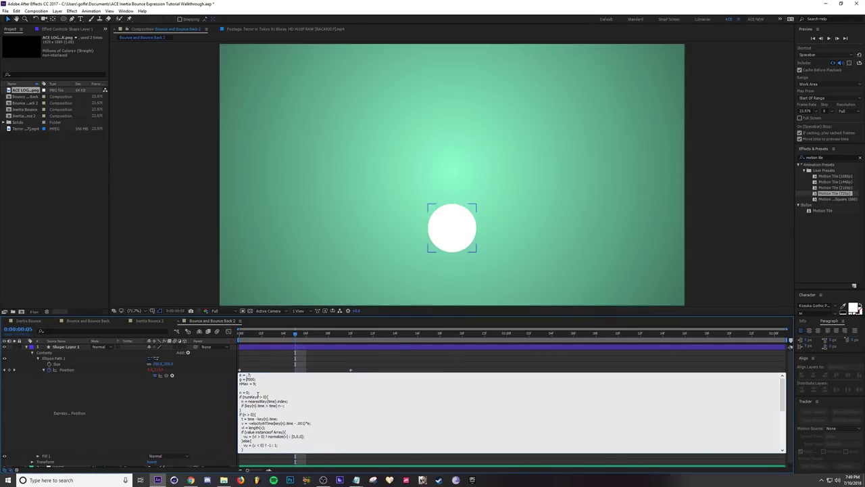
{"action": "left_click", "coordinate": [188, 406]}
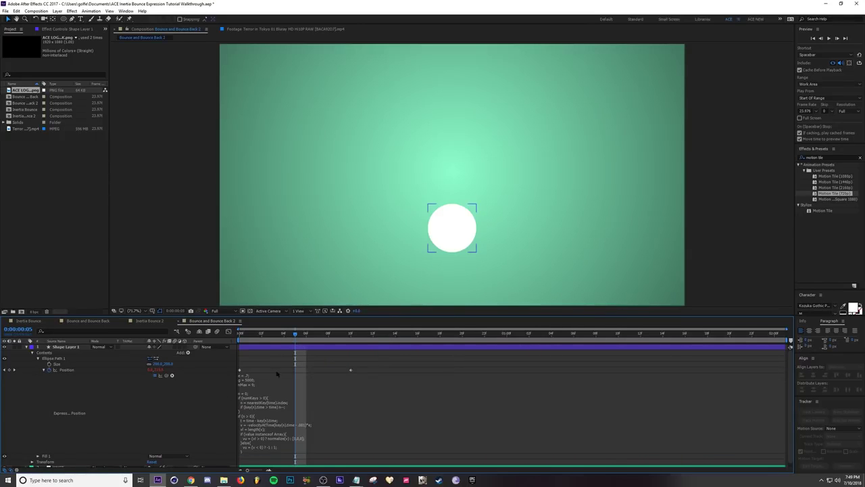
Start keyframing the ellipse's Size at frame 10, where the ball reaches the lower edge of the composition
{"action": "left_click_drag", "start_coordinate": [299, 339], "coordinate": [351, 343]}
{"action": "left_click", "coordinate": [454, 250]}
{"action": "left_click", "coordinate": [446, 298]}
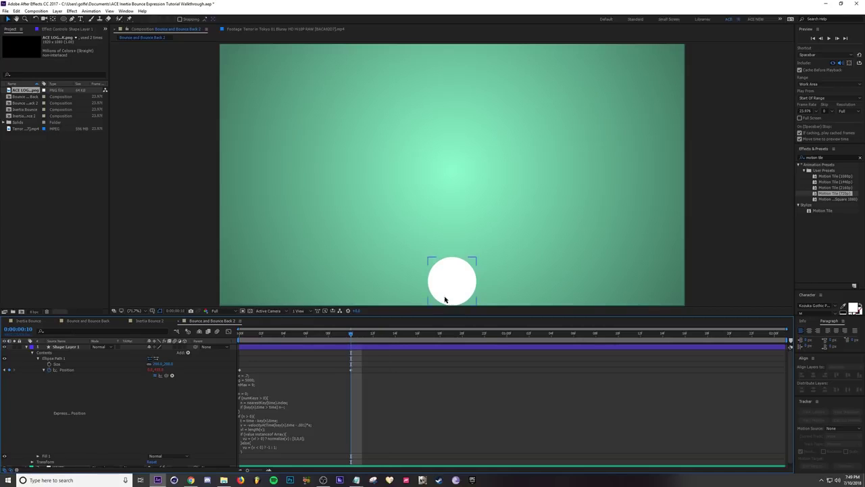
{"action": "left_click", "coordinate": [50, 364]}
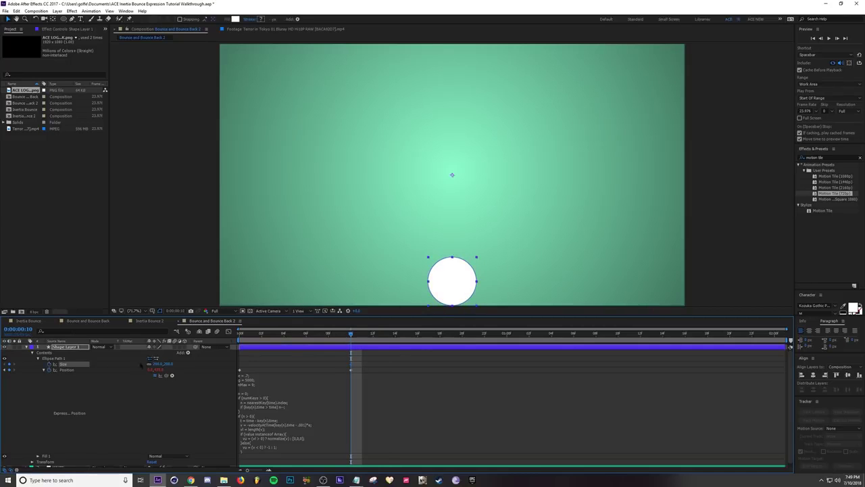
At frame 13, squash the ellipse by setting its vertical Size to 120
{"action": "left_click_drag", "start_coordinate": [351, 336], "coordinate": [387, 342]}
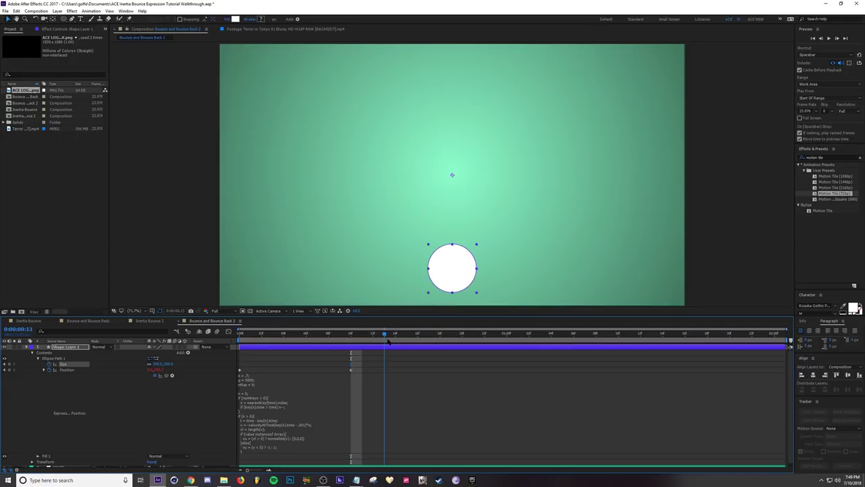
{"action": "left_click", "coordinate": [220, 359]}
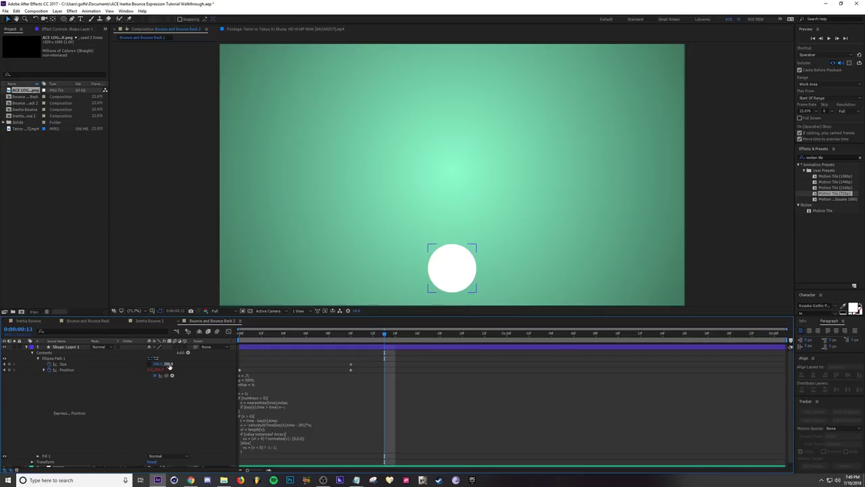
{"action": "left_click_drag", "start_coordinate": [169, 366], "coordinate": [140, 366]}
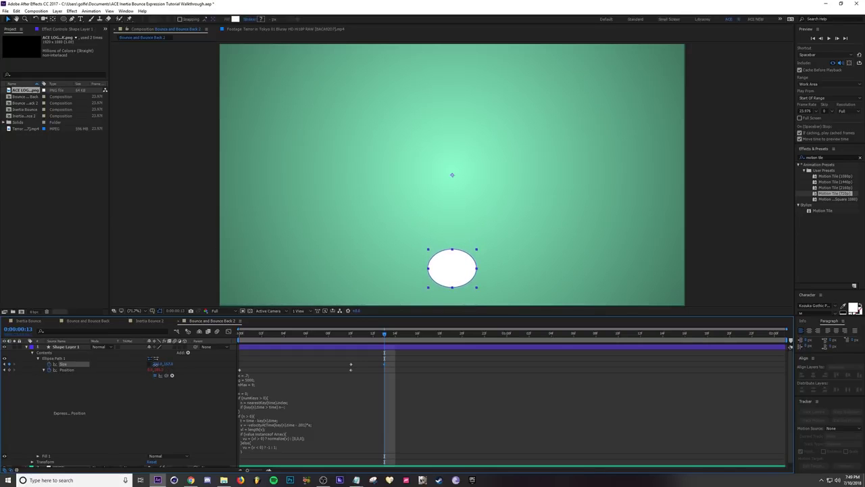
{"action": "left_click", "coordinate": [167, 364]}
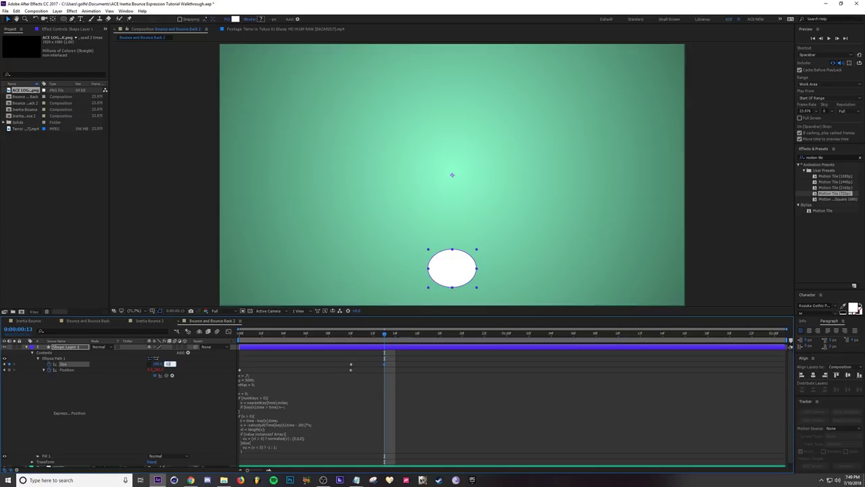
{"action": "type", "text": "120"}
{"action": "key", "text": "Return"}
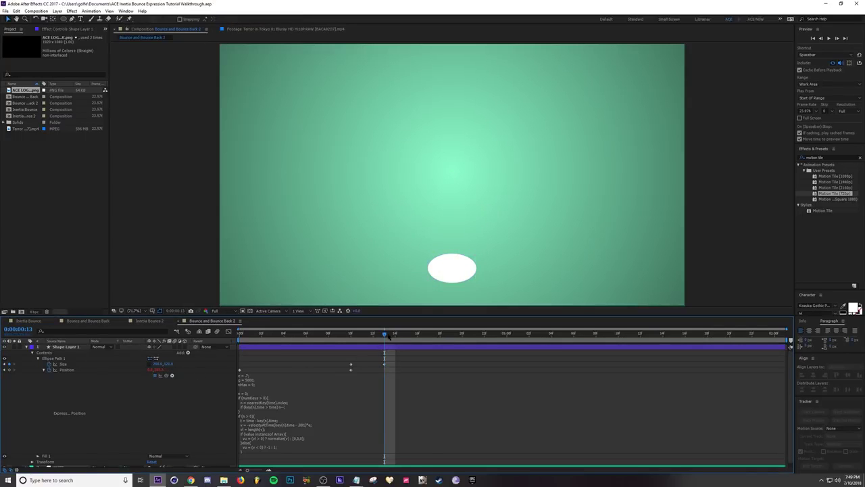
At frame 17, restore the ellipse's vertical Size to 200
{"action": "key", "text": "Page_Down"}
{"action": "key", "text": "Page_Down"}
{"action": "key", "text": "Page_Down"}
{"action": "key", "text": "Page_Down"}
{"action": "left_click", "coordinate": [170, 364]}
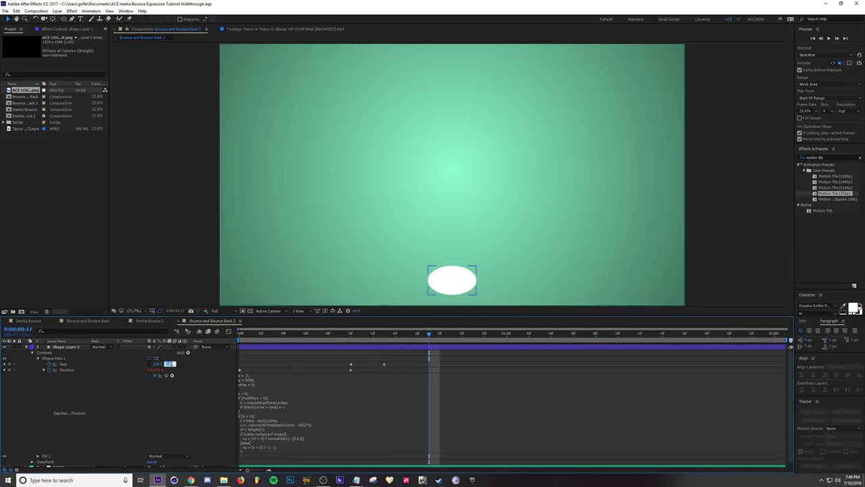
{"action": "type", "text": "200"}
{"action": "key", "text": "Return"}
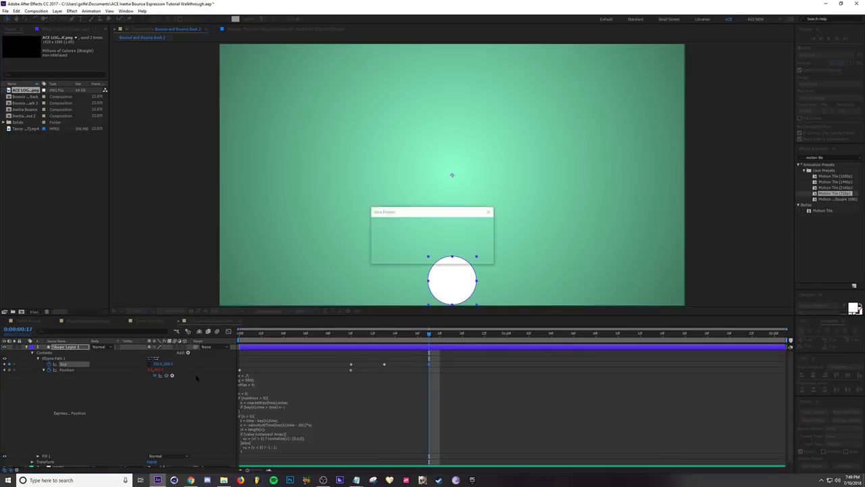
Move the last Size keyframe to frame 16 and save the project
{"action": "left_click_drag", "start_coordinate": [430, 366], "coordinate": [423, 366]}
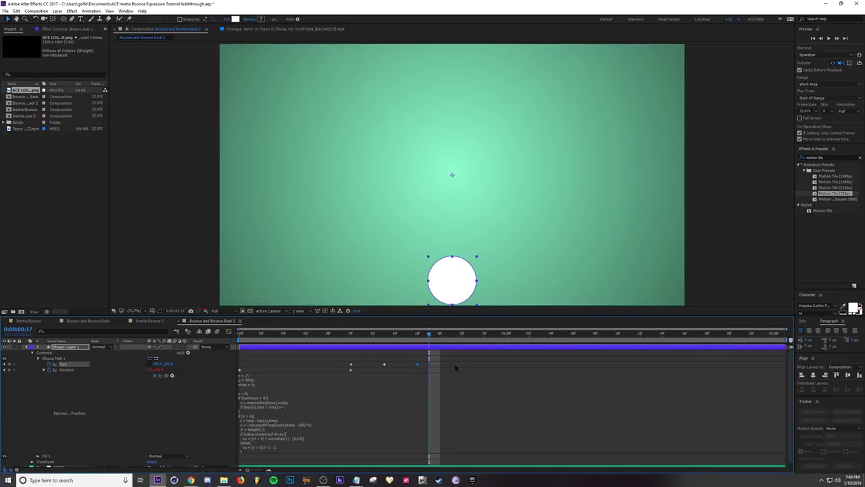
{"action": "left_click", "coordinate": [455, 368]}
{"action": "left_click_drag", "start_coordinate": [396, 336], "coordinate": [384, 338]}
{"action": "key", "text": "ctrl+s"}
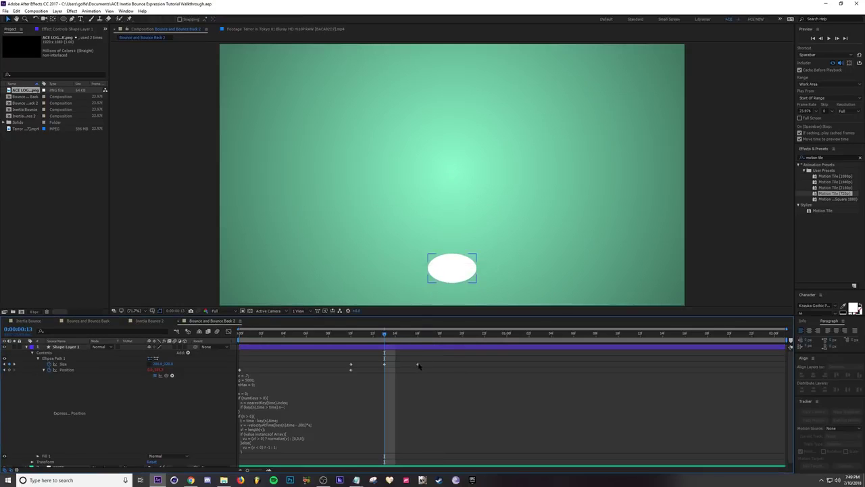
Preview the squash and tighten its timing by moving the second and third Size keyframes to frames 12 and 14
{"action": "key", "text": "space"}
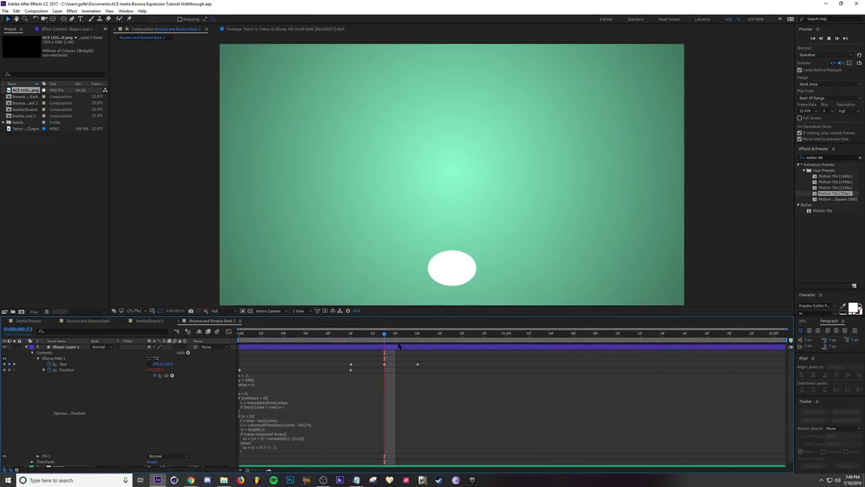
{"action": "key", "text": "space"}
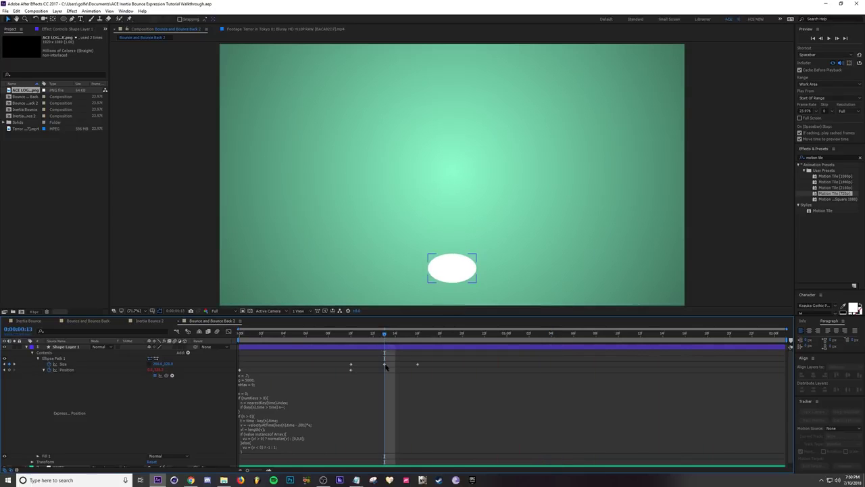
{"action": "mouse_move", "coordinate": [385, 365]}
{"action": "left_mouse_down"}
{"action": "mouse_move", "coordinate": [376, 366]}
{"action": "mouse_move", "coordinate": [395, 367]}
{"action": "left_mouse_up"}
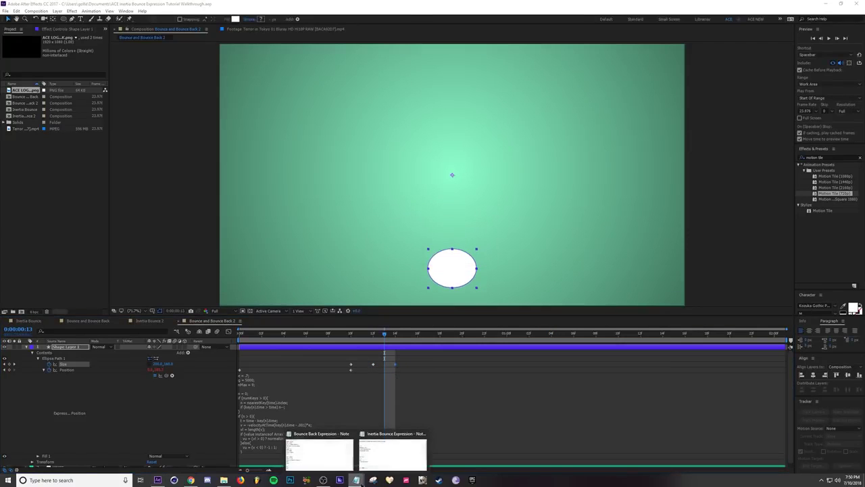
Switch to the Inertia Bounce Expression note in Notepad and select the full expression code from "n = 0;" to its closing brace for copying
{"action": "mouse_move", "coordinate": [357, 480]}
{"action": "left_click", "coordinate": [396, 457]}
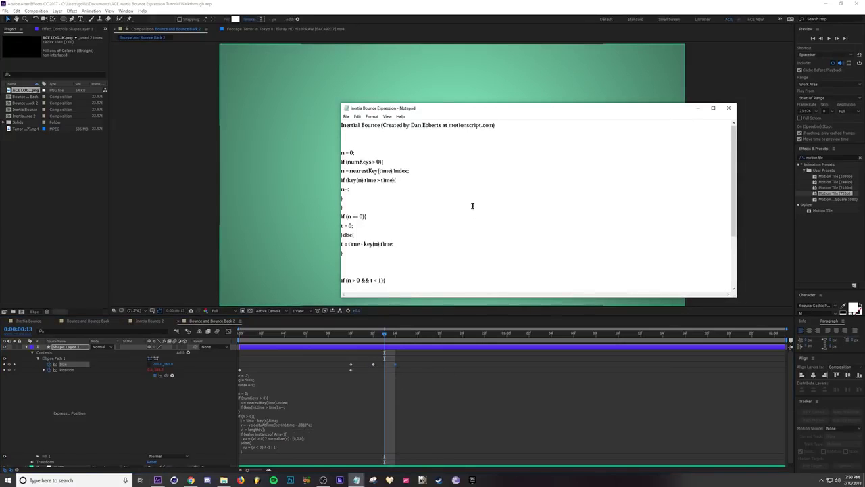
{"action": "scroll", "coordinate": [440, 185], "scroll_direction": "down", "scroll_amount": 2}
{"action": "scroll", "coordinate": [447, 175], "scroll_direction": "up", "scroll_amount": 2}
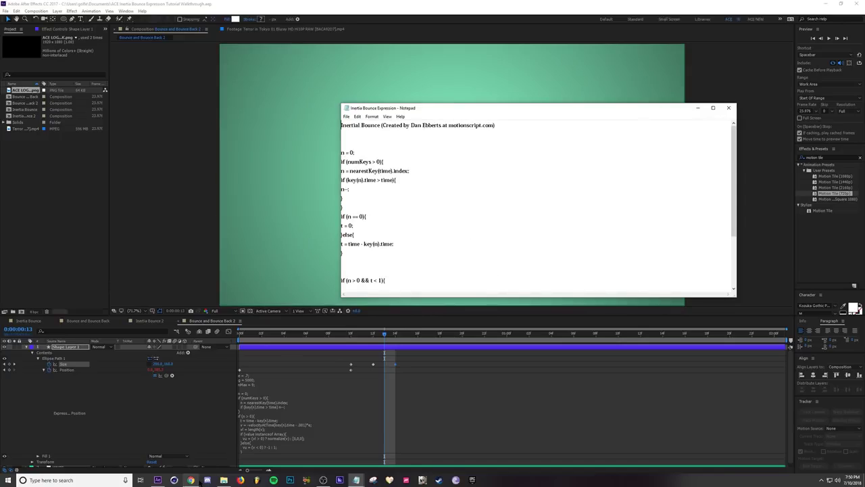
{"action": "left_click", "coordinate": [190, 480]}
{"action": "left_click", "coordinate": [158, 480]}
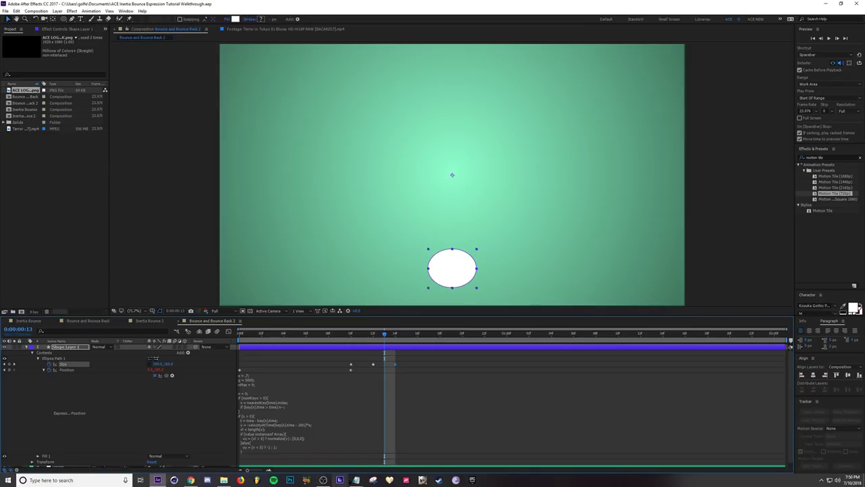
{"action": "mouse_move", "coordinate": [356, 480]}
{"action": "left_click", "coordinate": [380, 457]}
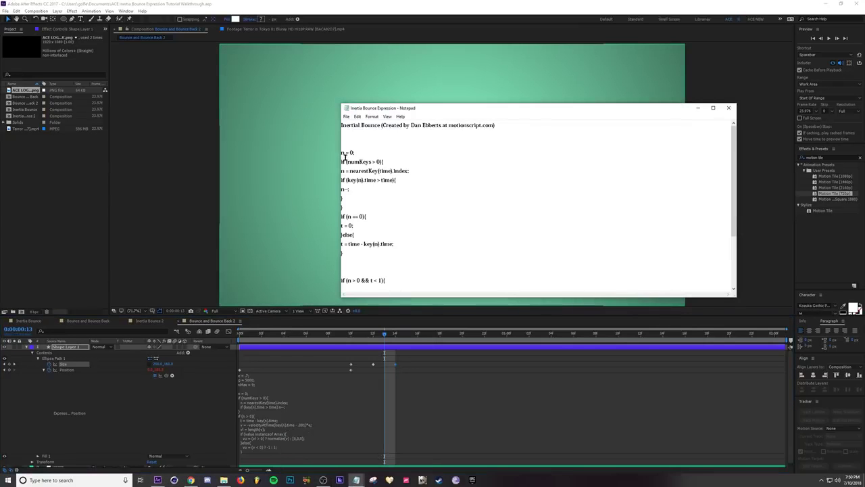
{"action": "left_click_drag", "start_coordinate": [342, 152], "coordinate": [413, 297]}
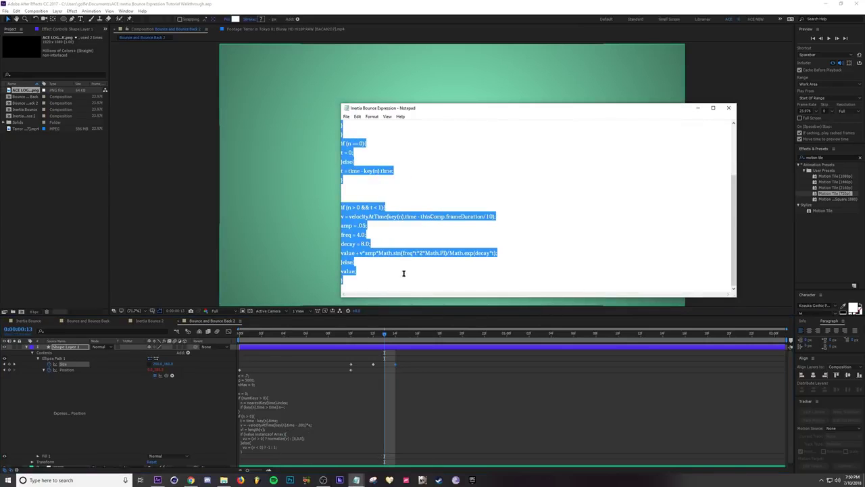
Apply the copied inertial bounce code as an expression on the ellipse's Size property and preview the animation
{"action": "left_click", "coordinate": [49, 364], "text": "alt"}
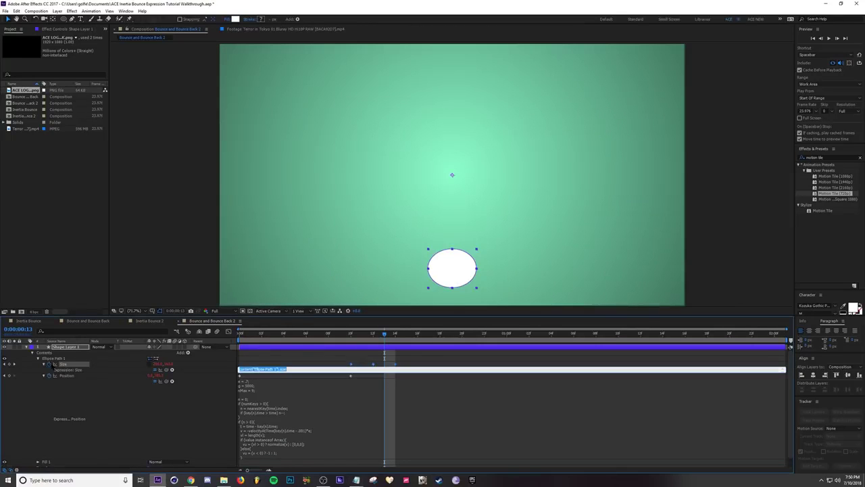
{"action": "key", "text": "ctrl+v"}
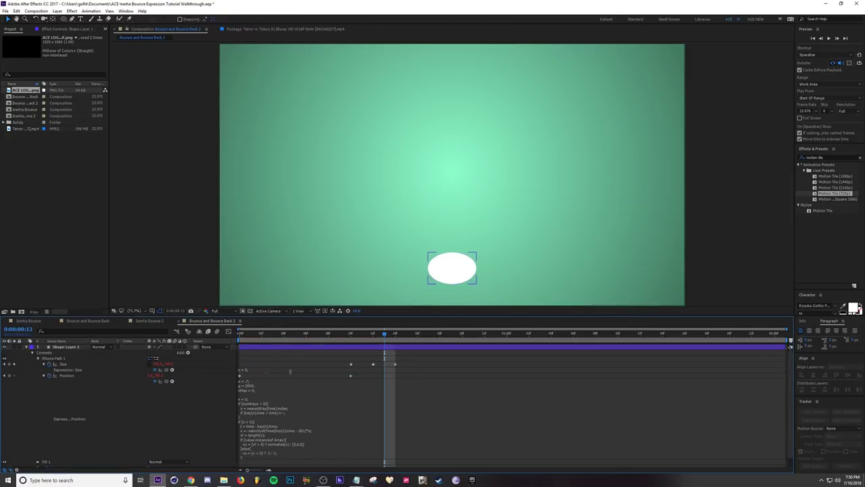
{"action": "left_click", "coordinate": [276, 356]}
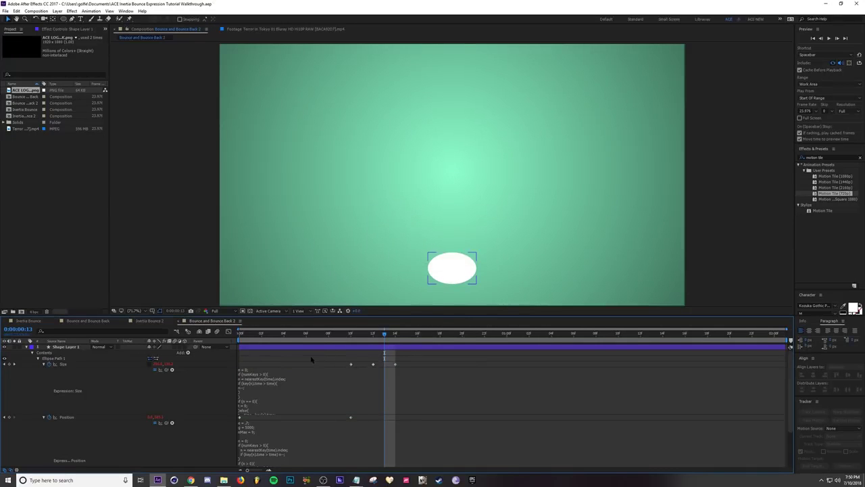
{"action": "key", "text": "space"}
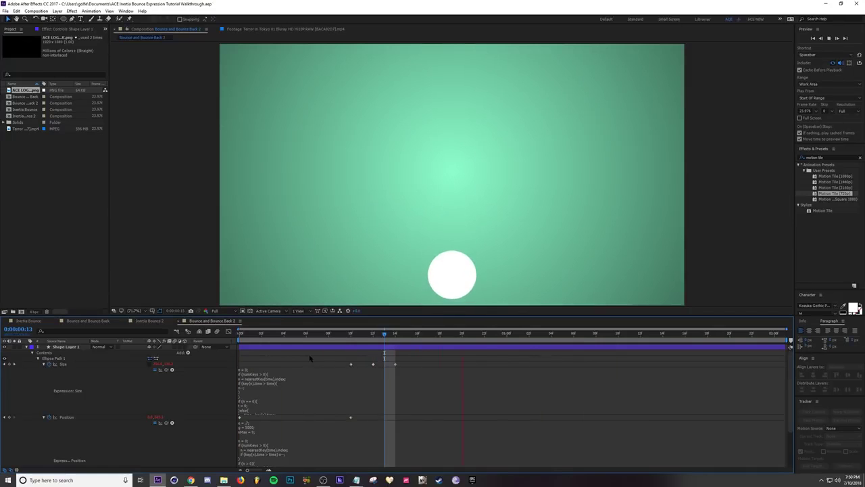
Move the second and third Size keyframes to frames 11 and 12
{"action": "left_click_drag", "start_coordinate": [384, 334], "coordinate": [351, 335]}
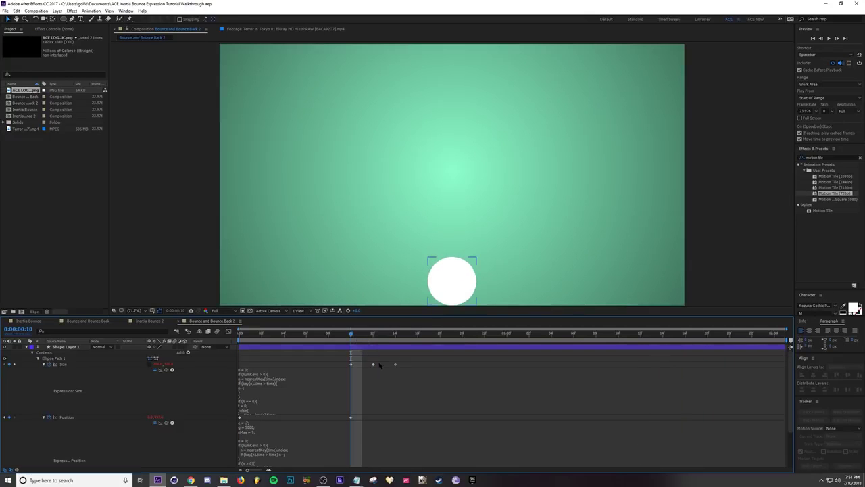
{"action": "left_click_drag", "start_coordinate": [373, 364], "coordinate": [362, 365]}
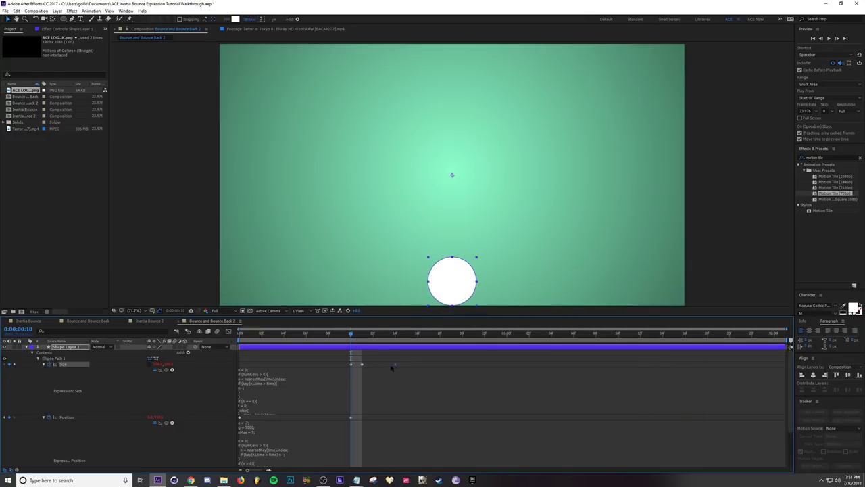
{"action": "left_click", "coordinate": [392, 366]}
{"action": "left_click", "coordinate": [383, 357]}
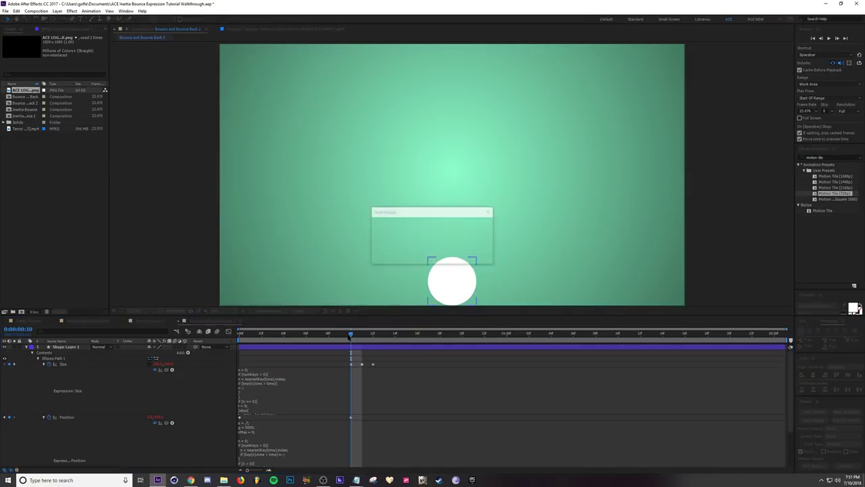
Step through the frames around the Size keyframes and preview the squash with the bounce
{"action": "key", "text": "Page_Down"}
{"action": "key", "text": "Page_Down"}
{"action": "key", "text": "space"}
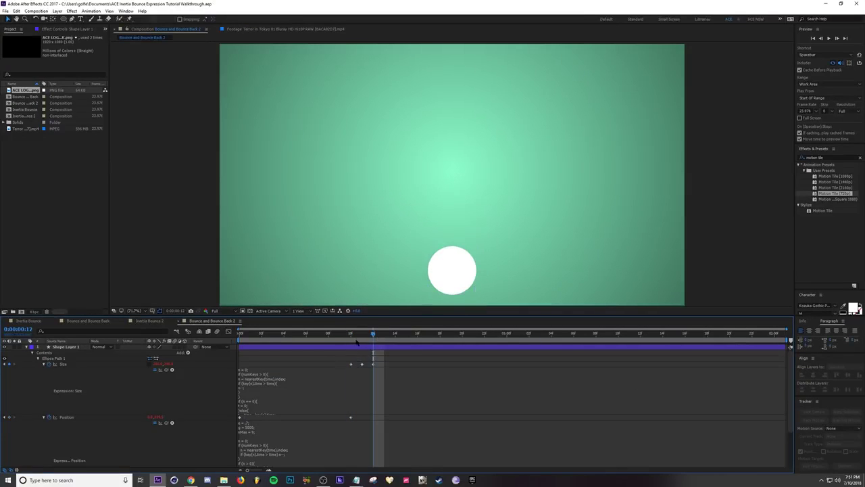
{"action": "key", "text": "space"}
{"action": "key", "text": "space"}
{"action": "key", "text": "space"}
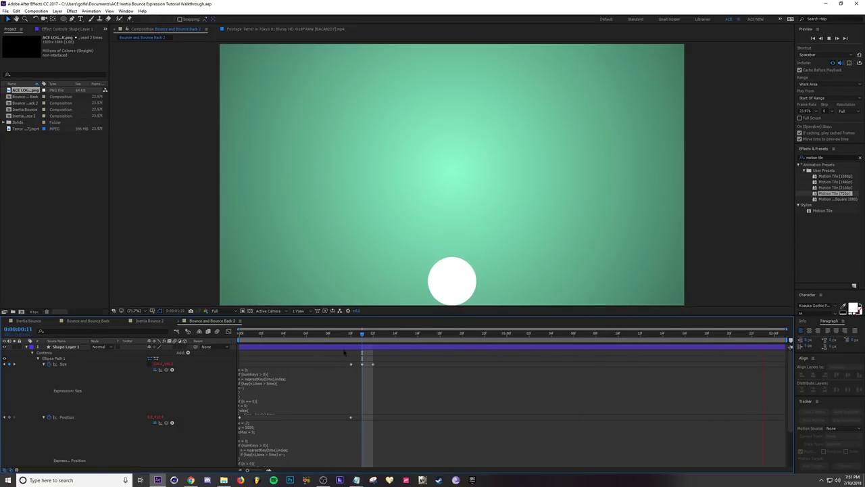
{"action": "key", "text": "space"}
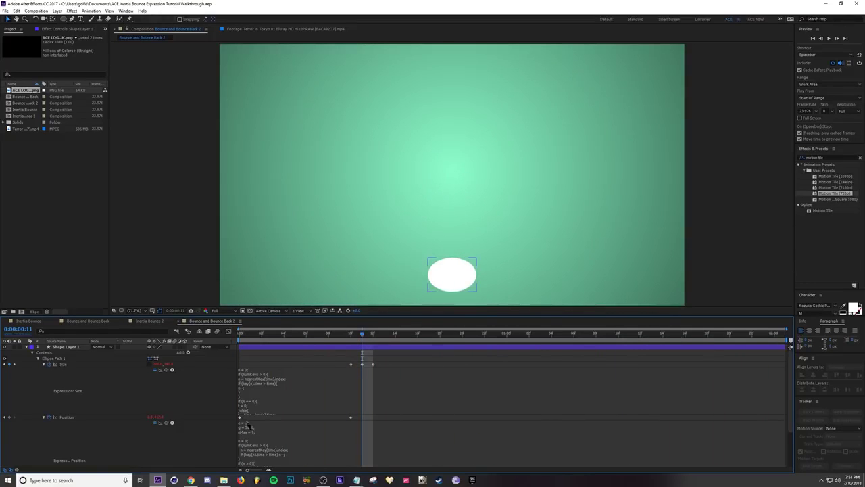
Set e to .9 and g to 4000 in the ellipse's Position expression and preview the bounce
{"action": "left_click", "coordinate": [248, 427]}
{"action": "left_click", "coordinate": [256, 430]}
{"action": "left_click", "coordinate": [250, 422]}
{"action": "key", "text": "BackSpace"}
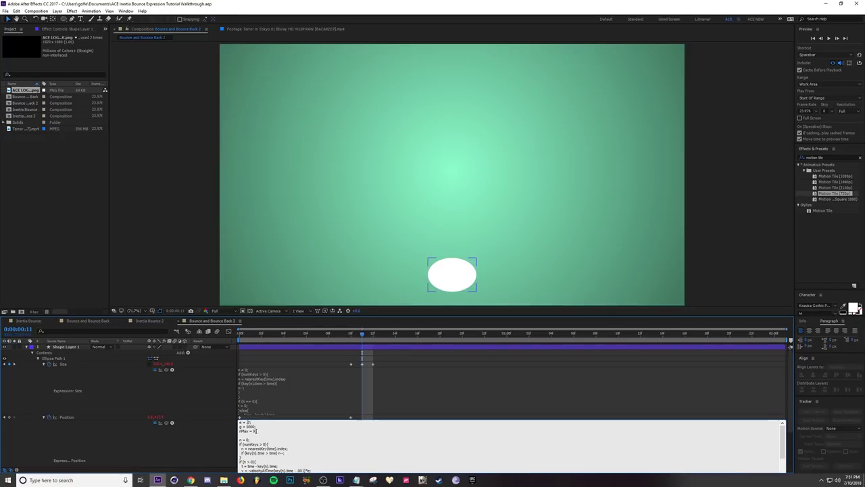
{"action": "type", "text": "9"}
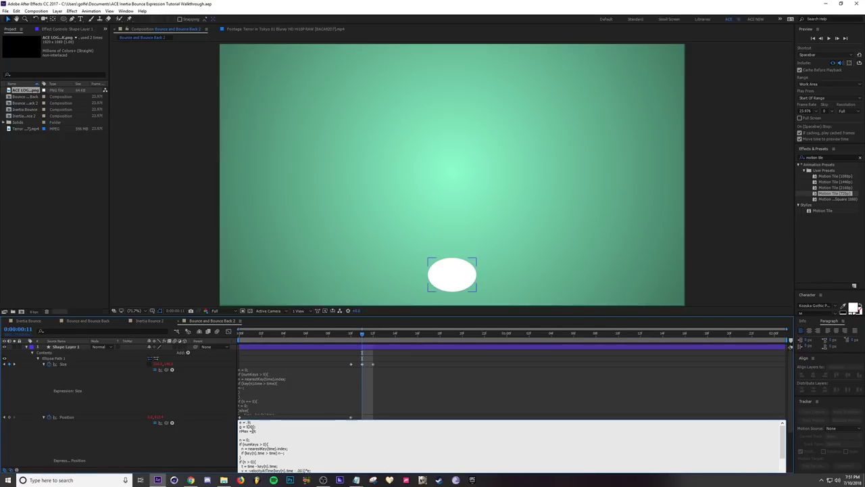
{"action": "left_click", "coordinate": [196, 395]}
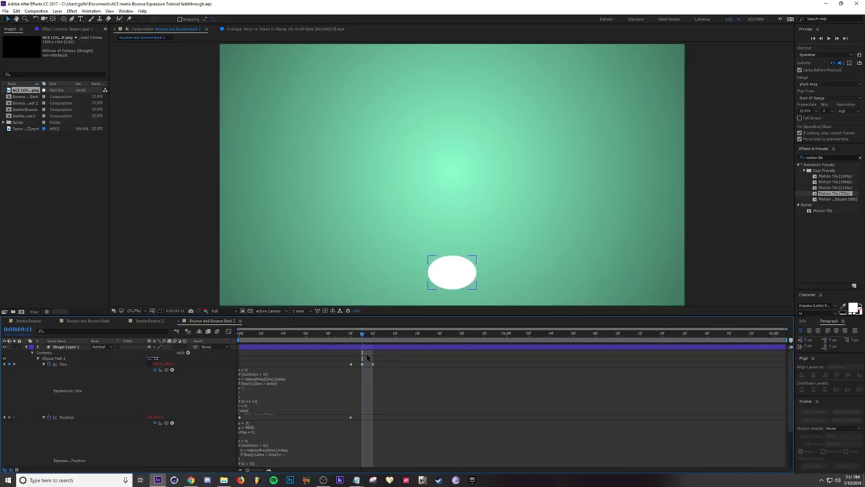
{"action": "key", "text": "space"}
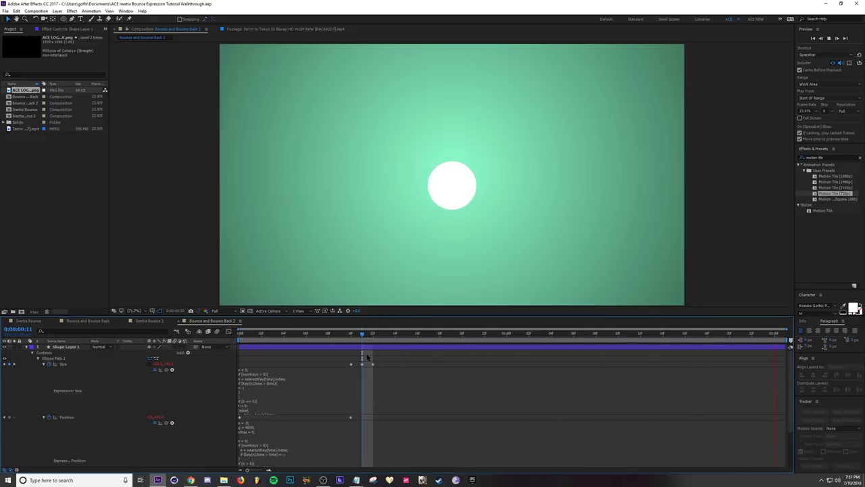